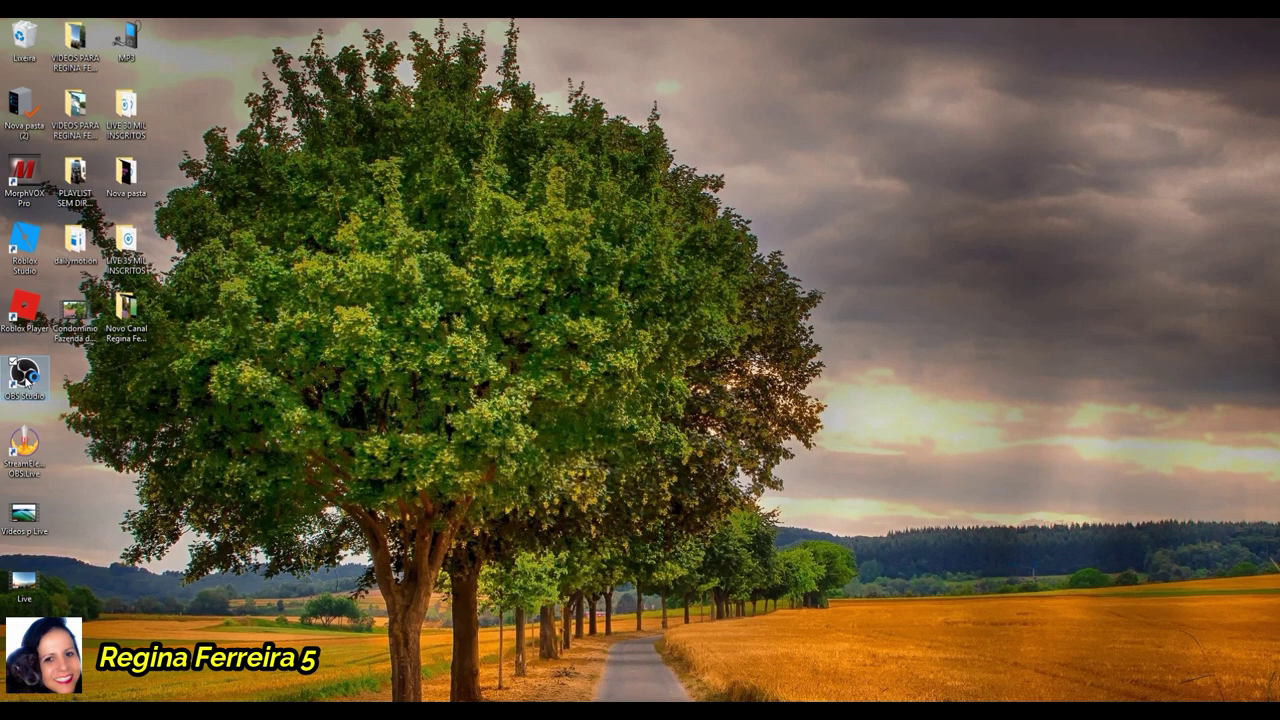
Step: Launch OBS Studio, open its settings and go to the Stream section
double_click(27, 375)
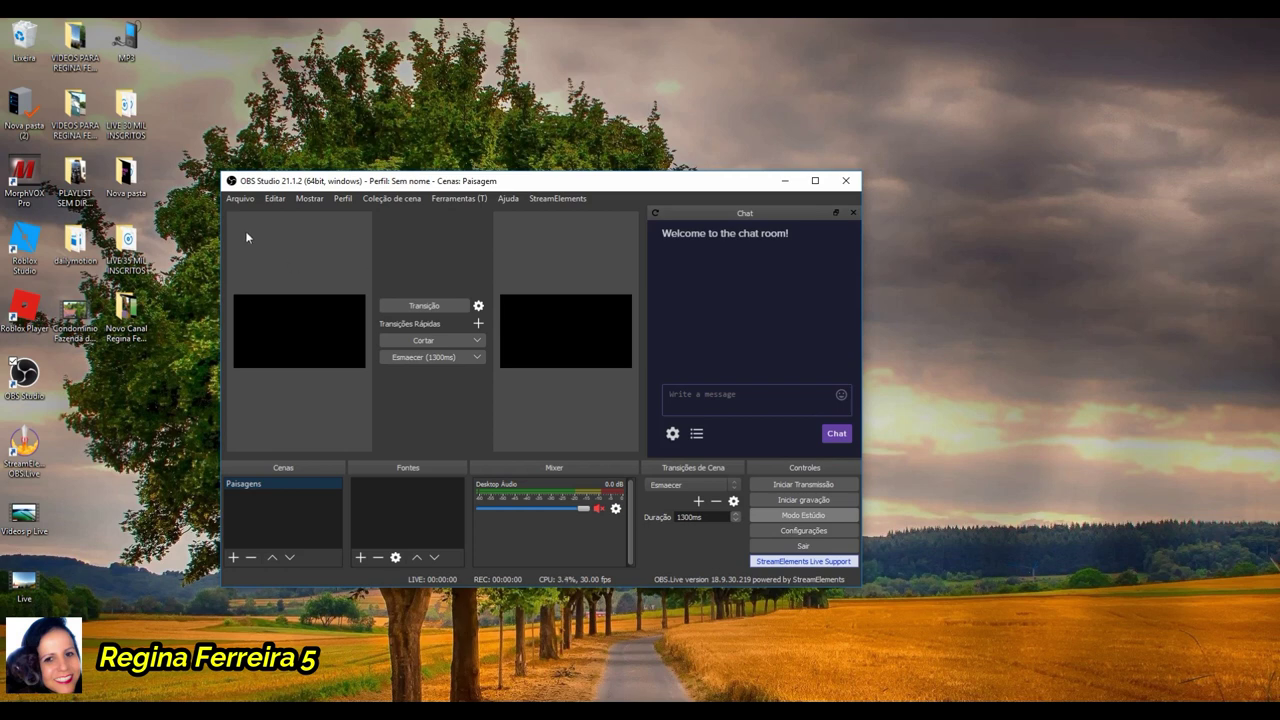
left_click(240, 199)
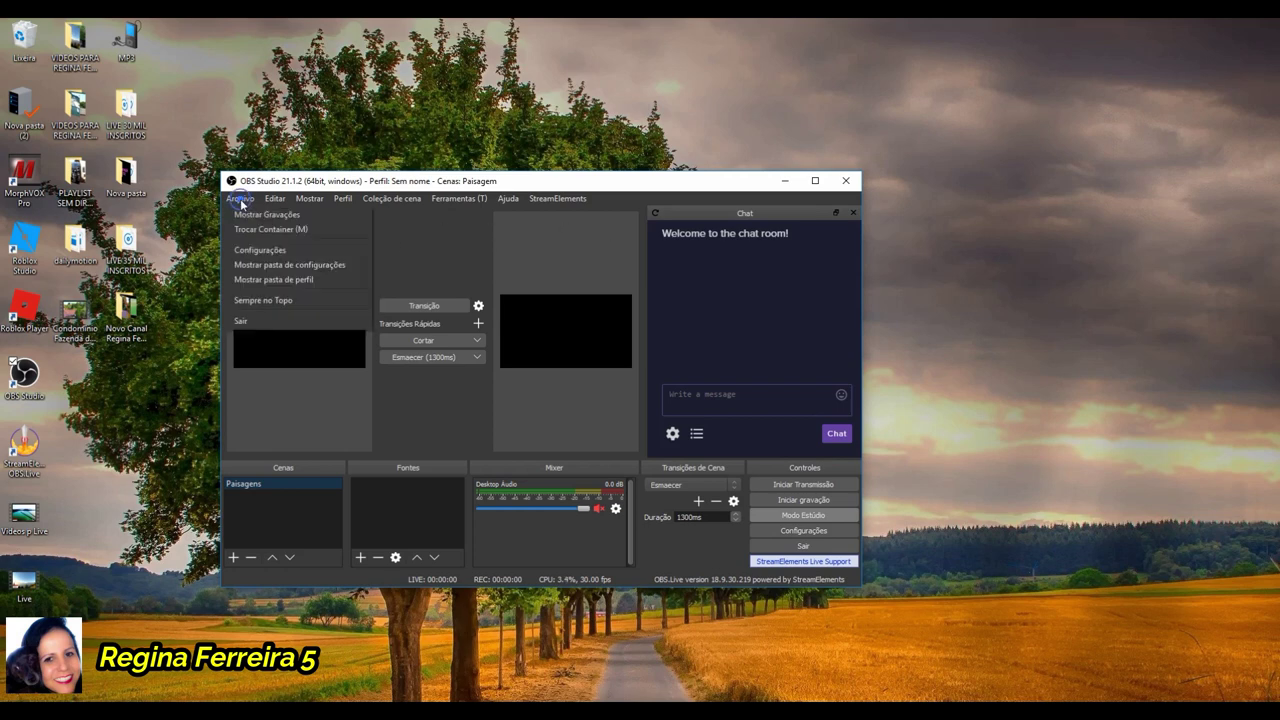
left_click(255, 251)
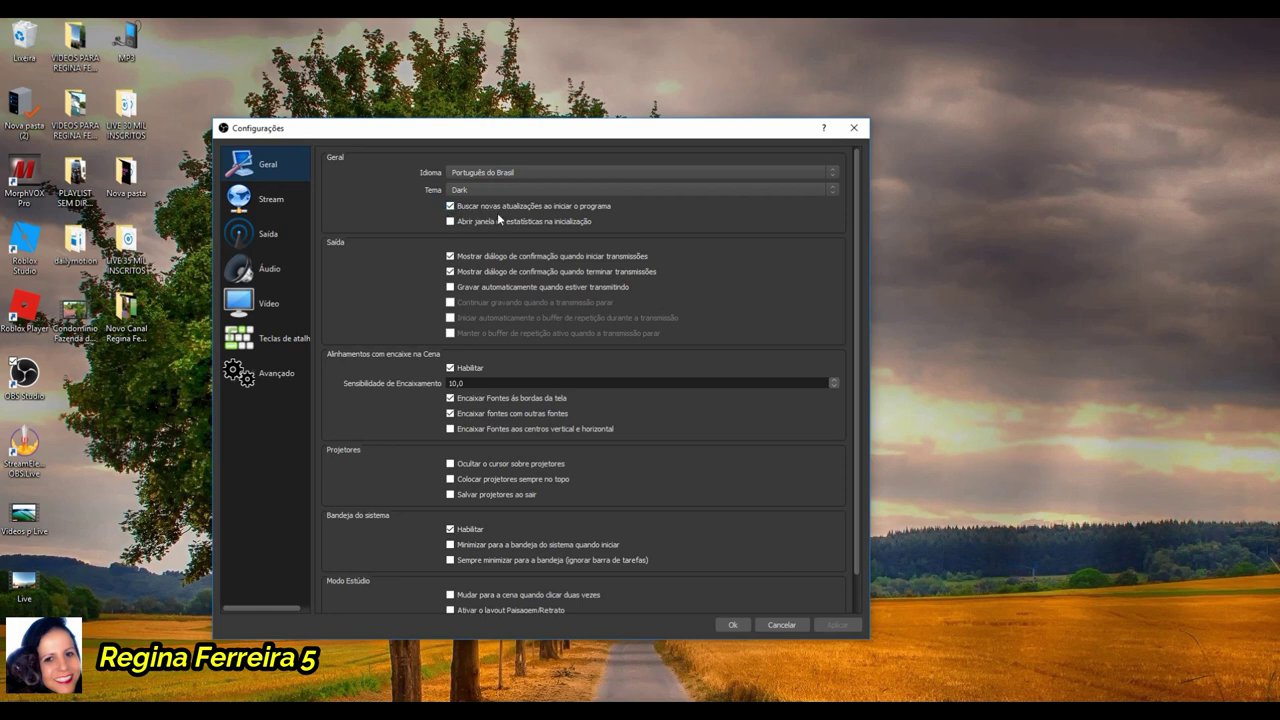
left_click(449, 271)
left_click(270, 199)
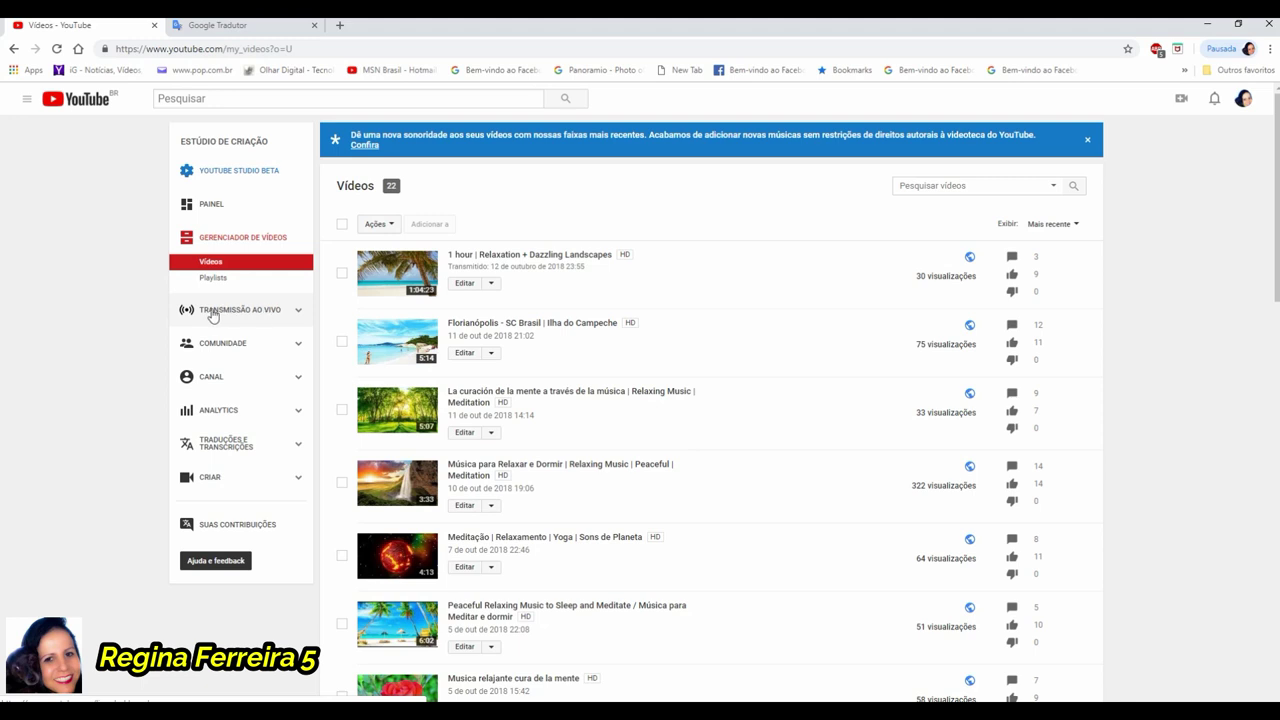
Step: In YouTube's live streaming dashboard, examine the encoder setup area with the server URL and stream key
left_click(231, 315)
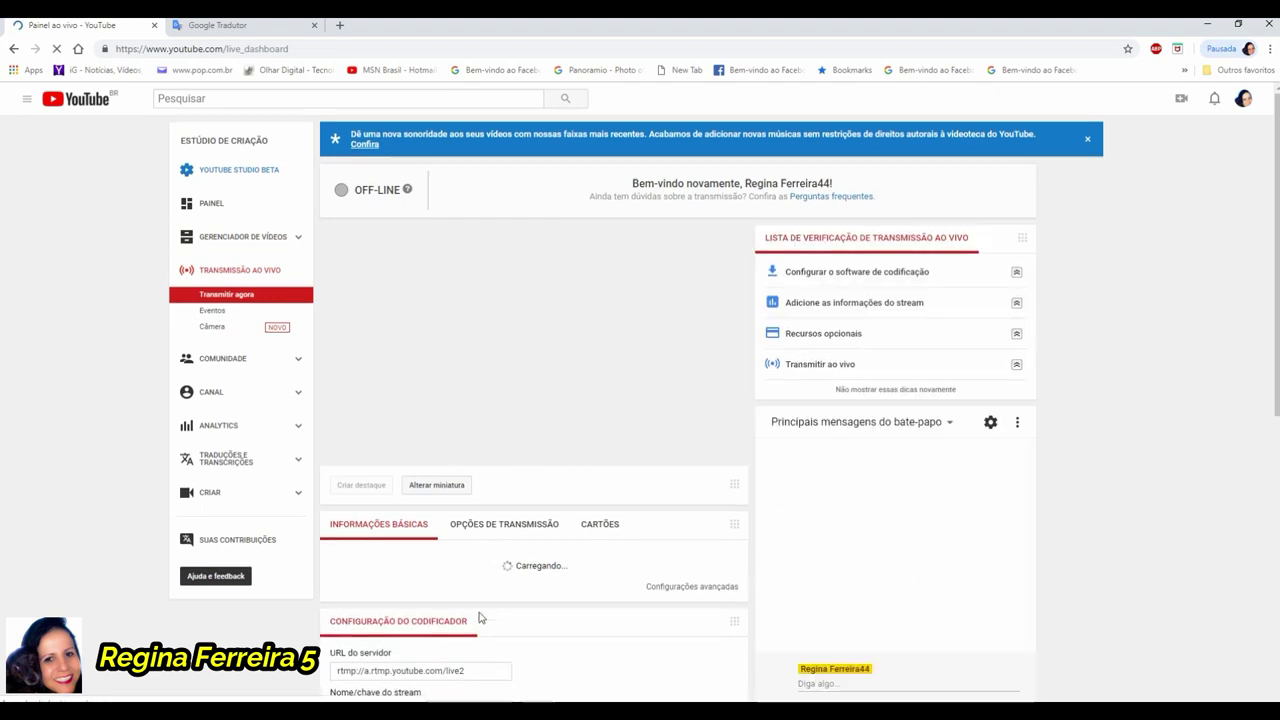
scroll(485, 540, "down", 2)
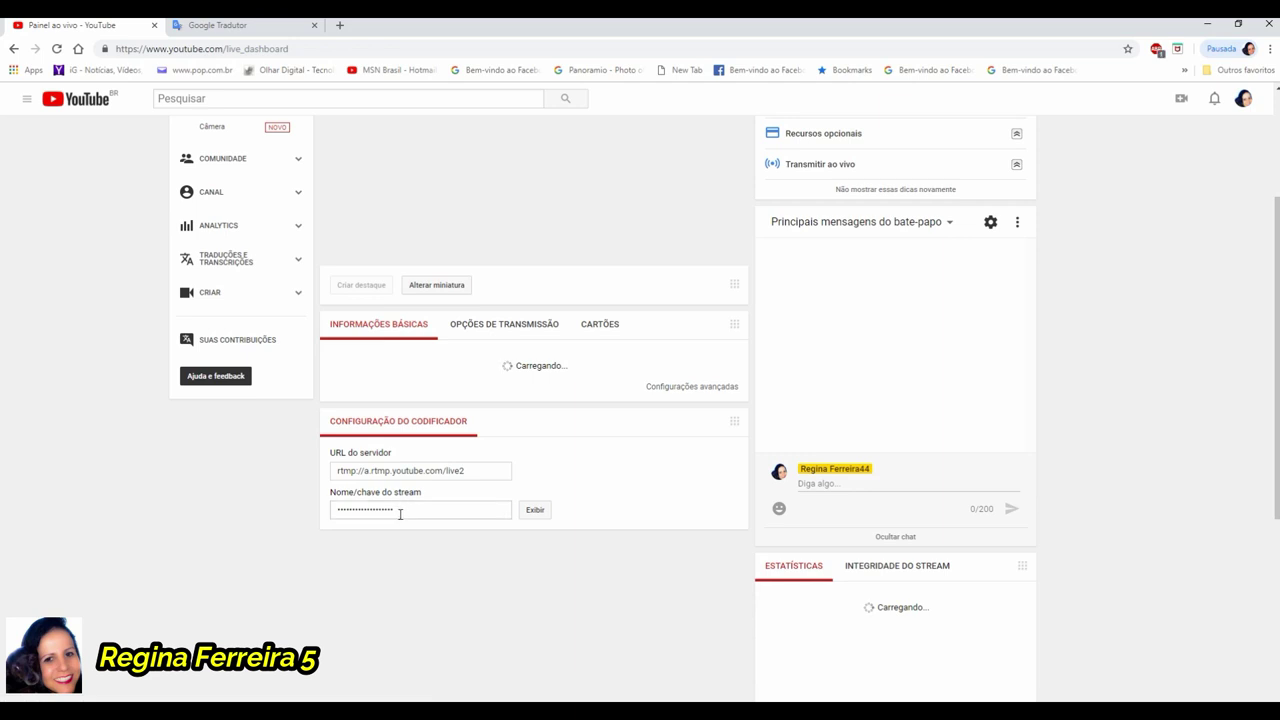
scroll(415, 689, "down", 2)
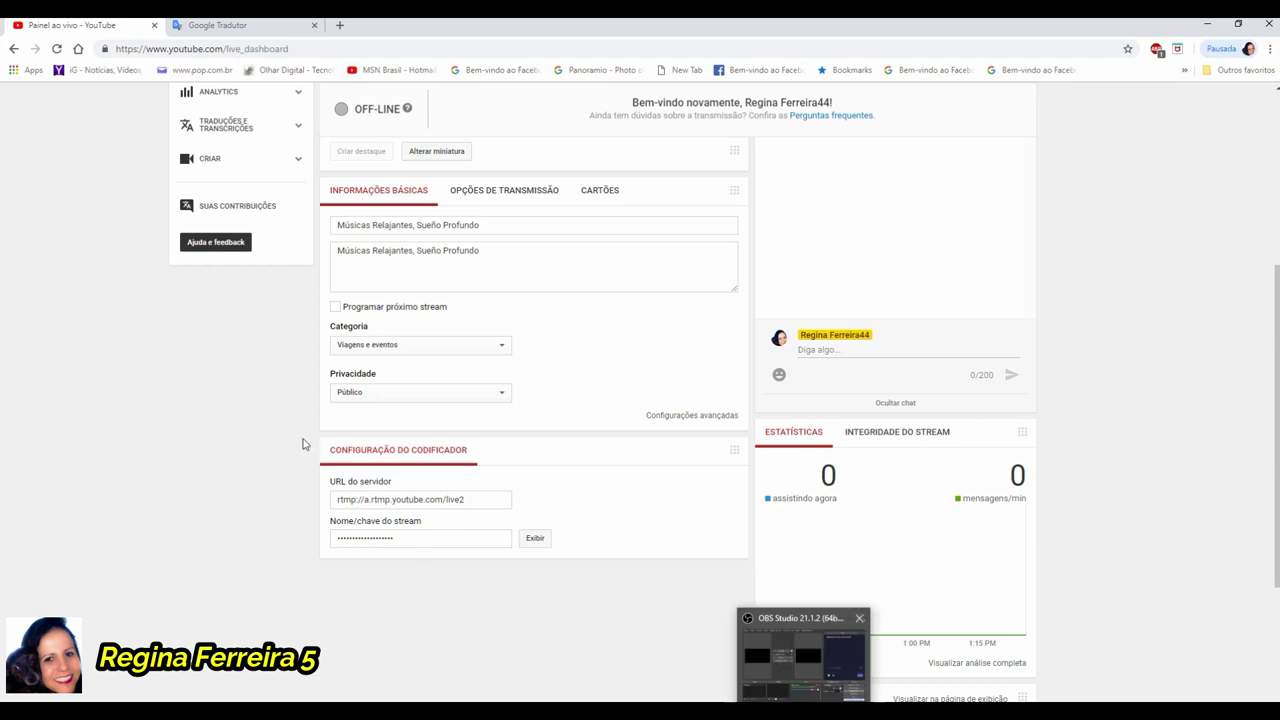
scroll(243, 191, "up", 2)
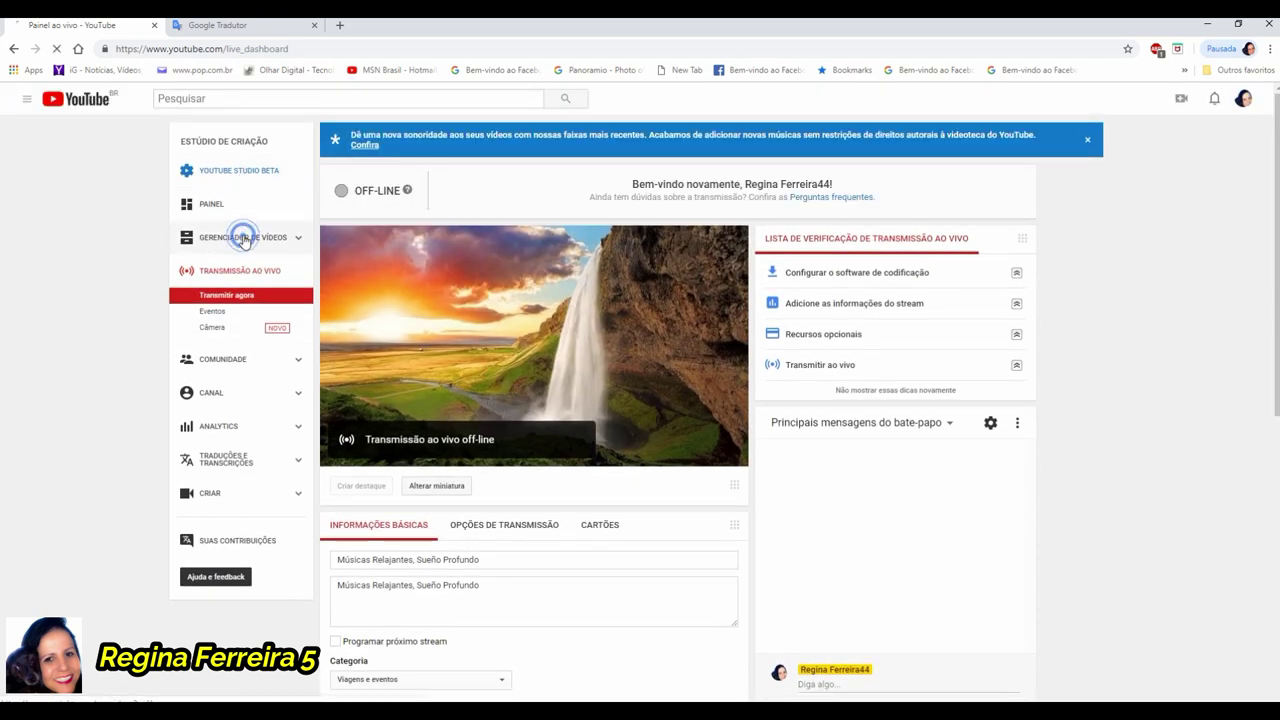
Step: Switch back to OBS Studio and keep YouTube / YouTube Gaming as the streaming service
key("alt+Tab")
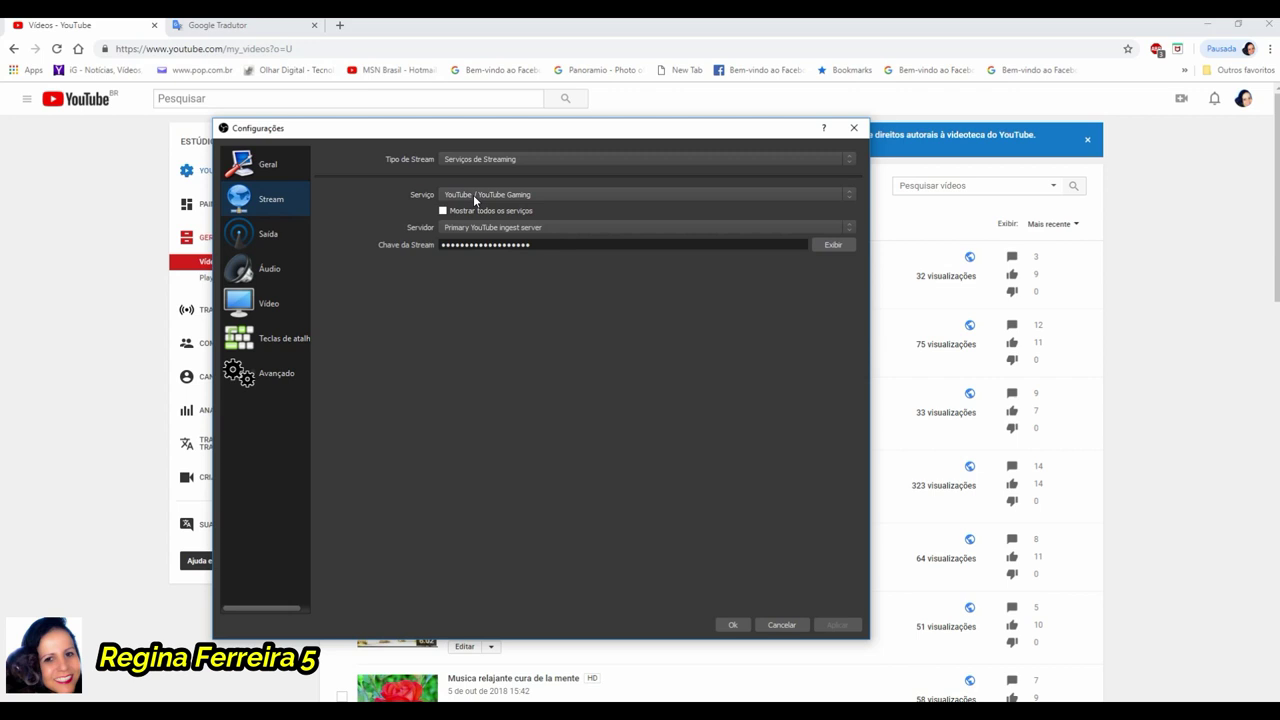
left_click(843, 197)
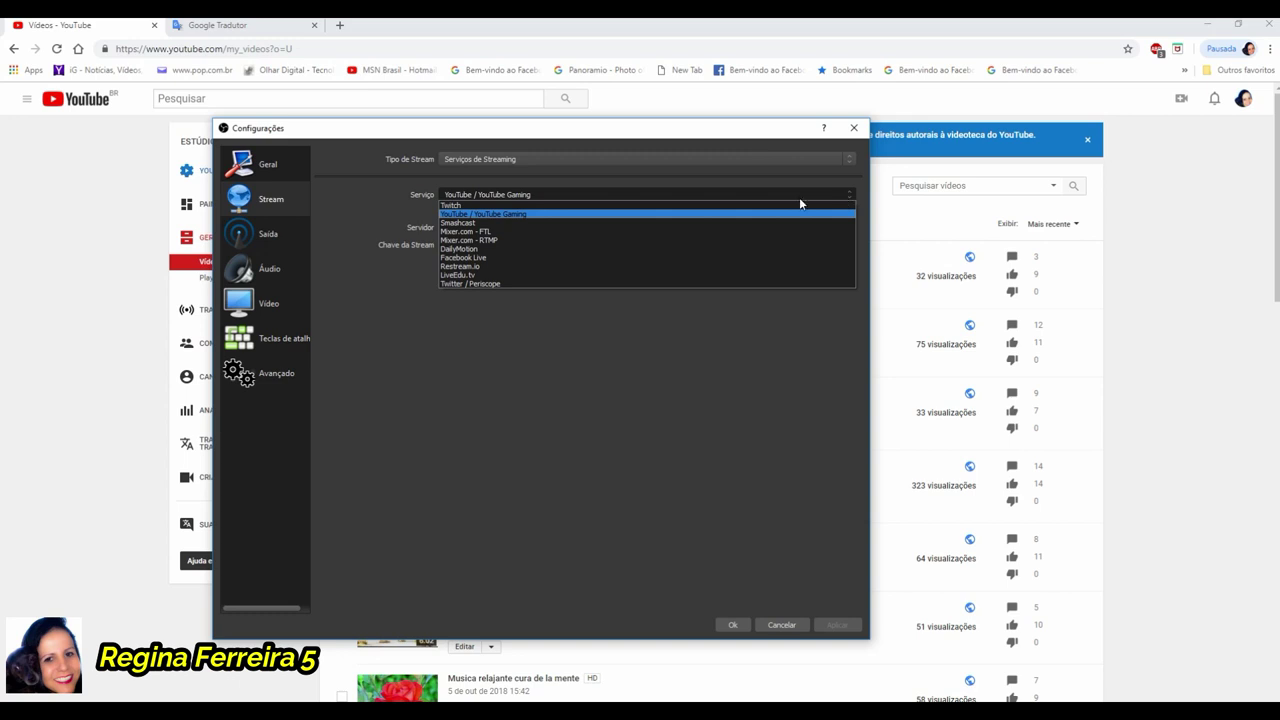
left_click(457, 197)
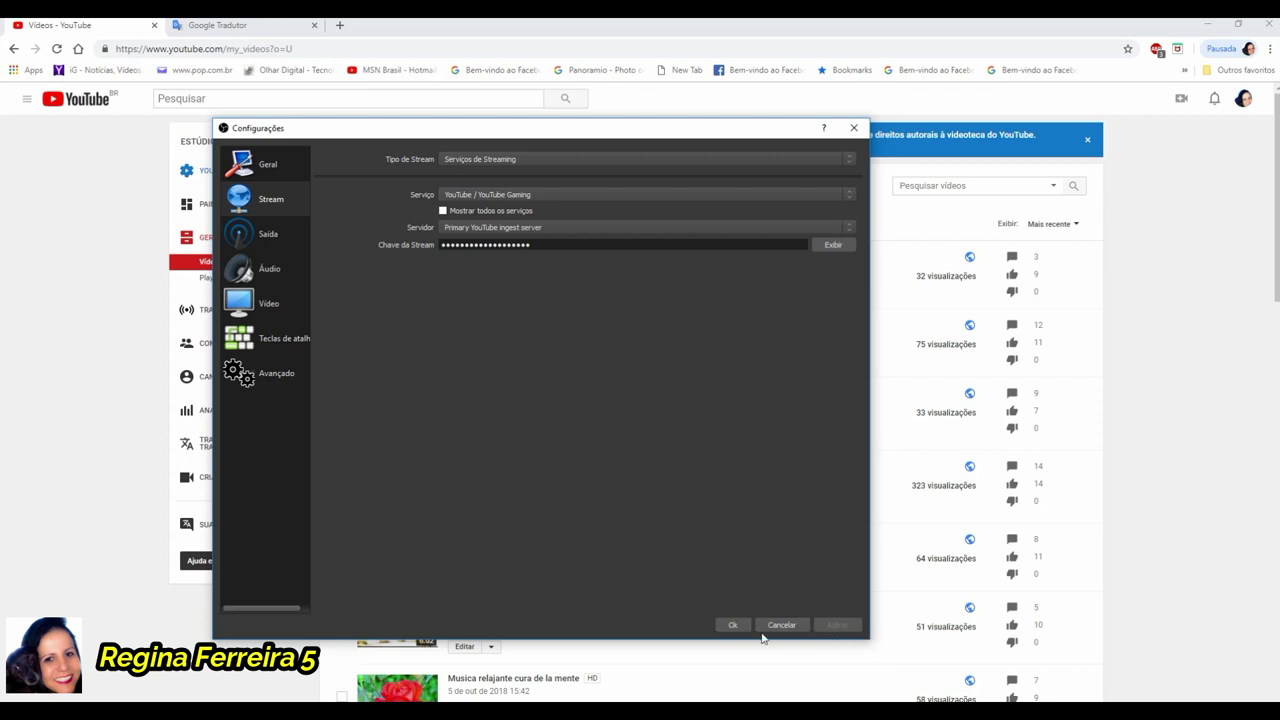
Step: Select Software (x264) as the streaming encoder in the output settings
left_click(270, 237)
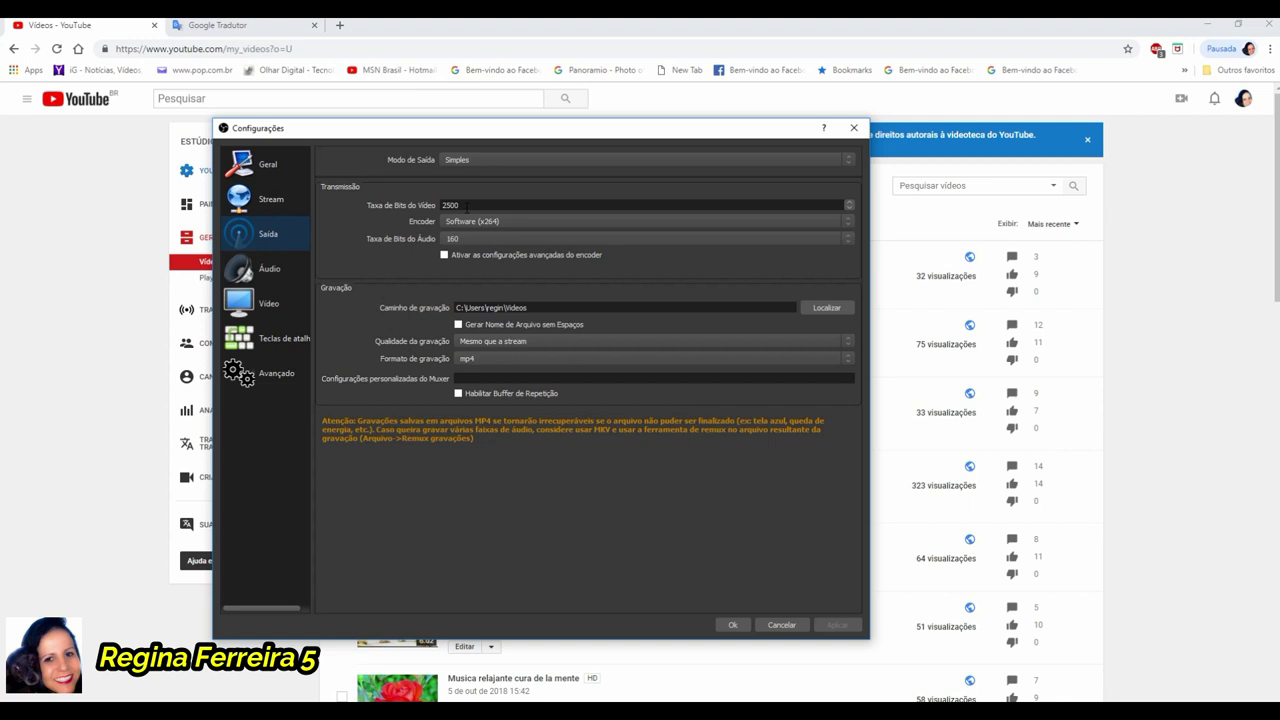
left_click(494, 222)
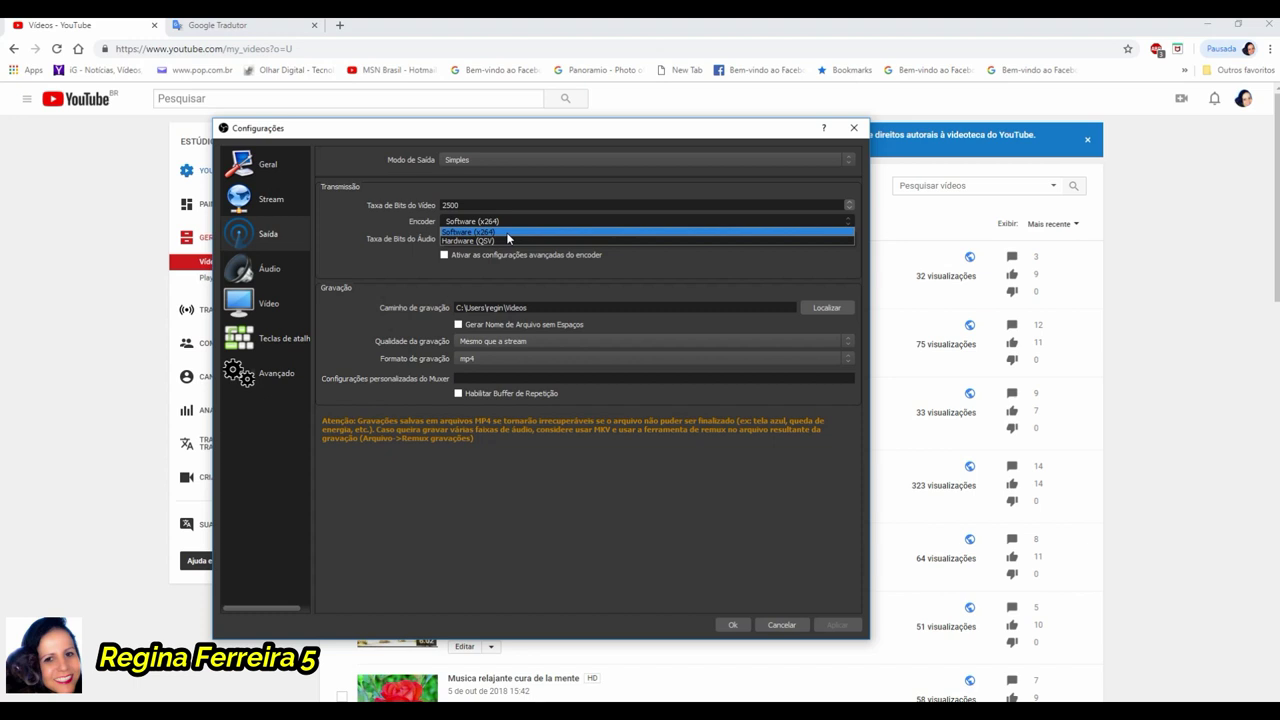
left_click(507, 234)
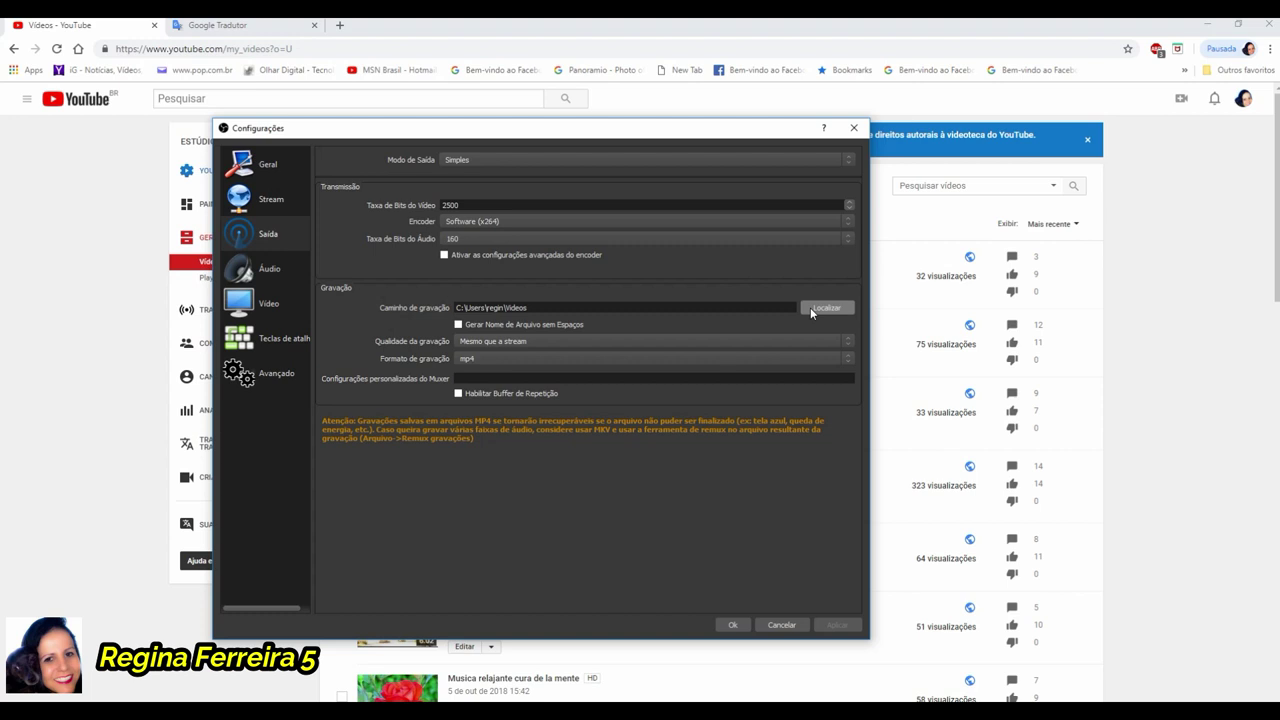
Step: Set the recording quality to "Mesmo que a stream" and the recording format to mp4
left_click(555, 344)
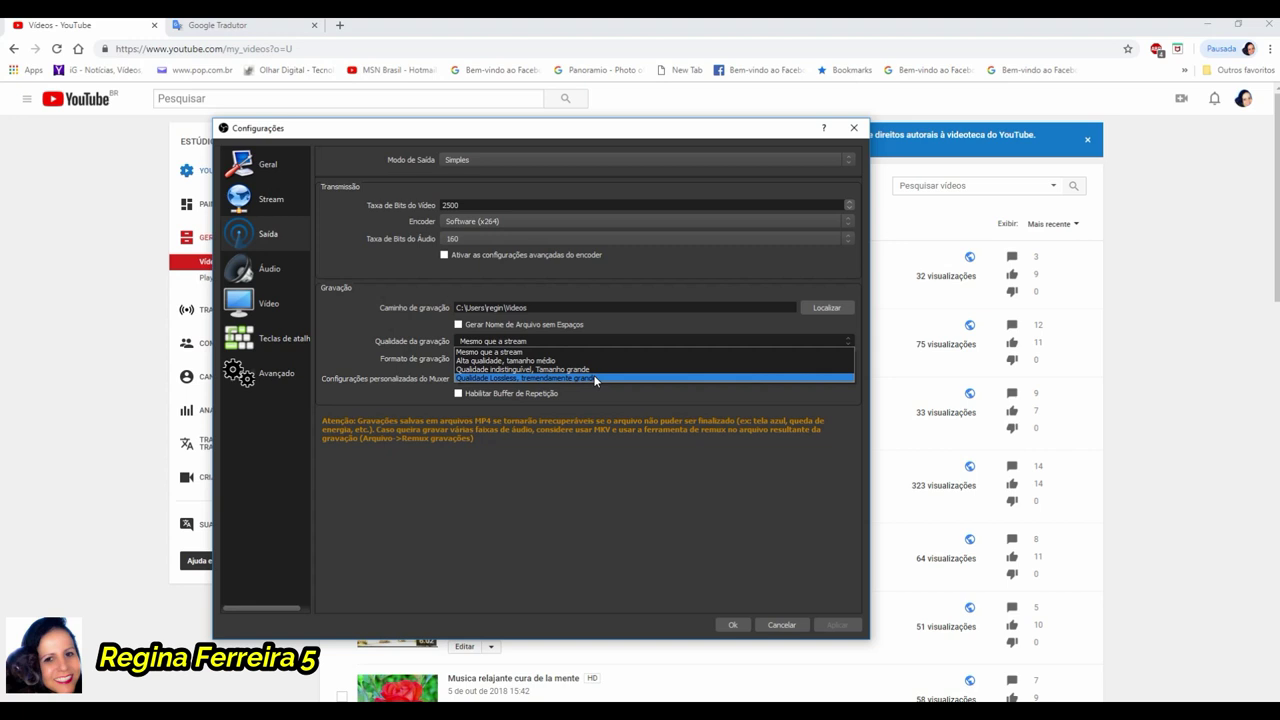
left_click(533, 352)
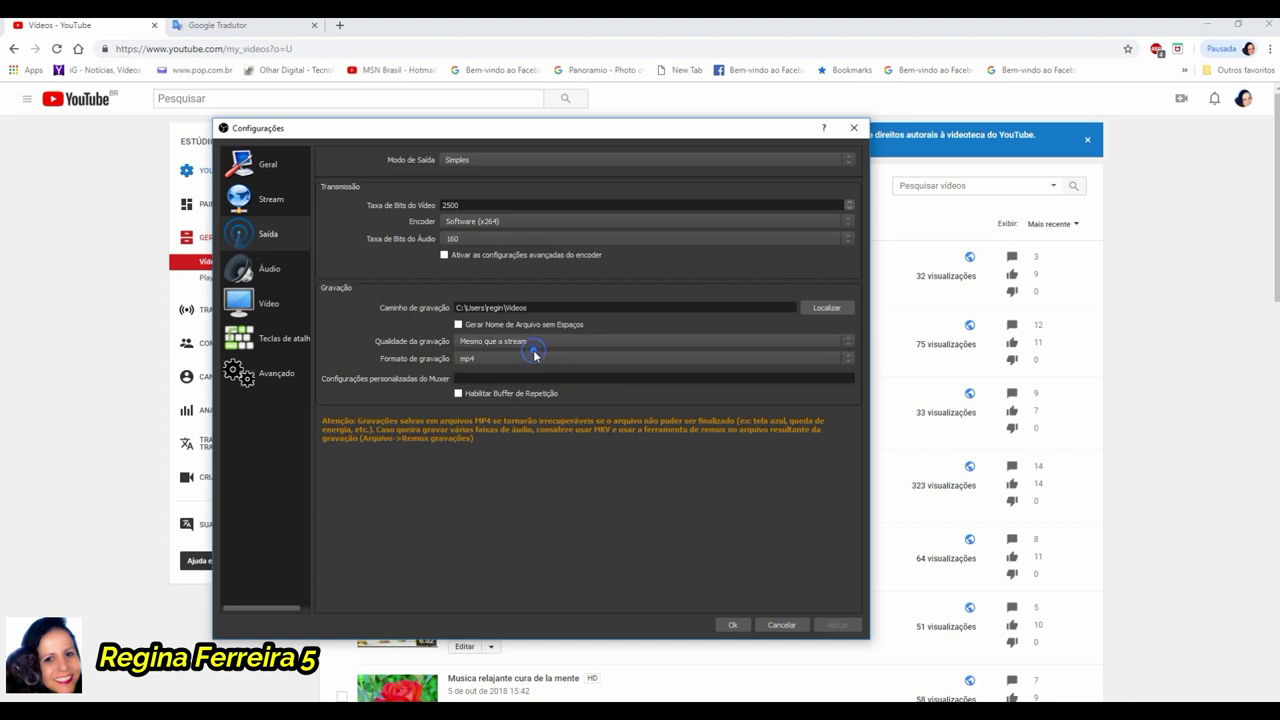
left_click(492, 341)
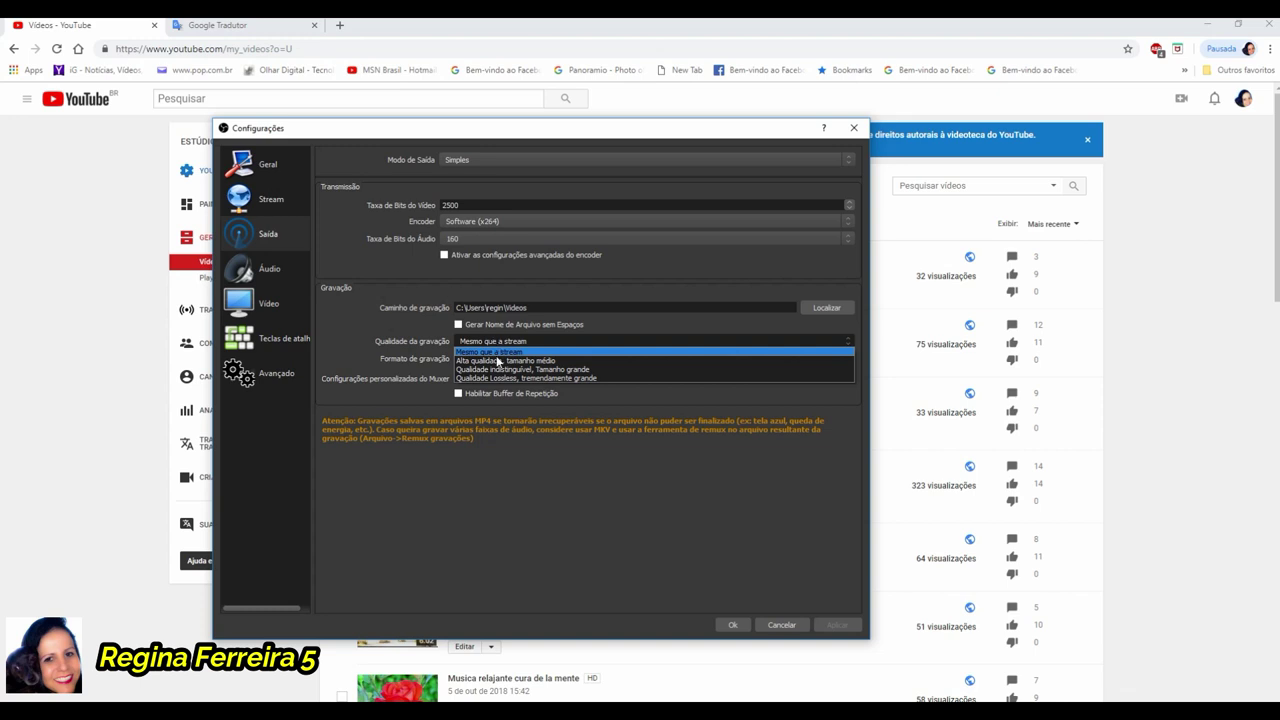
left_click(524, 461)
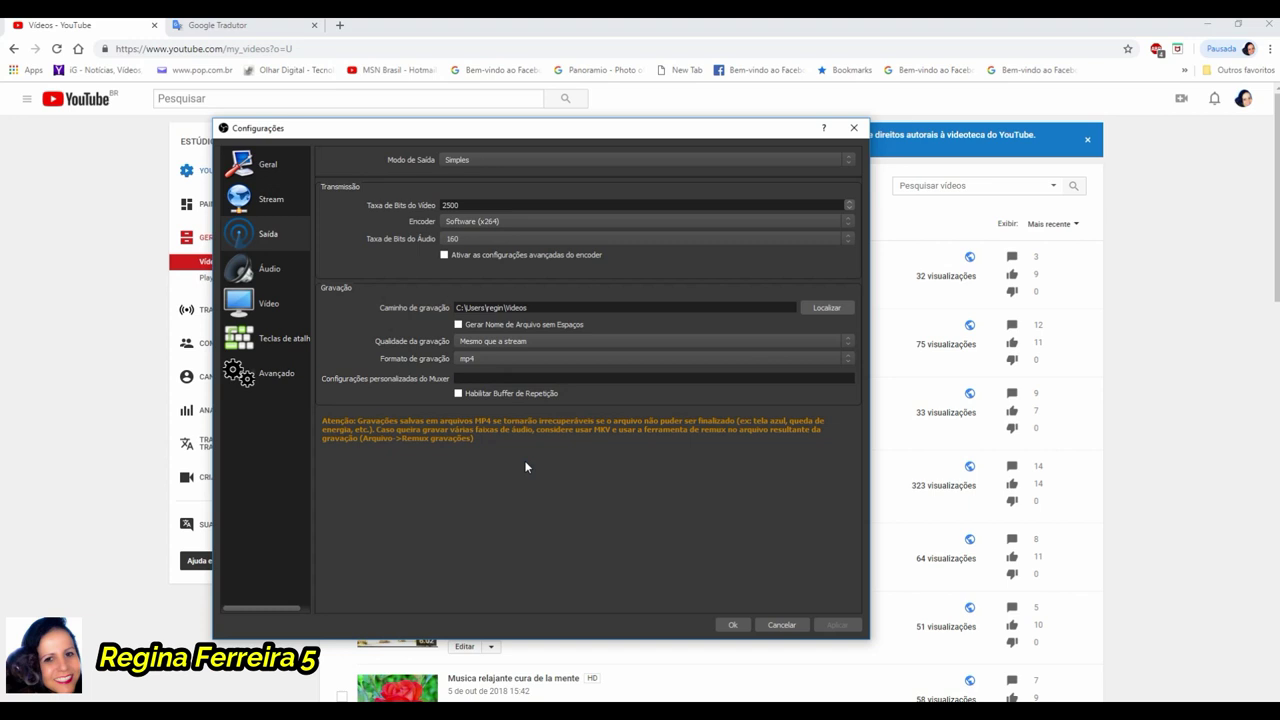
left_click(478, 358)
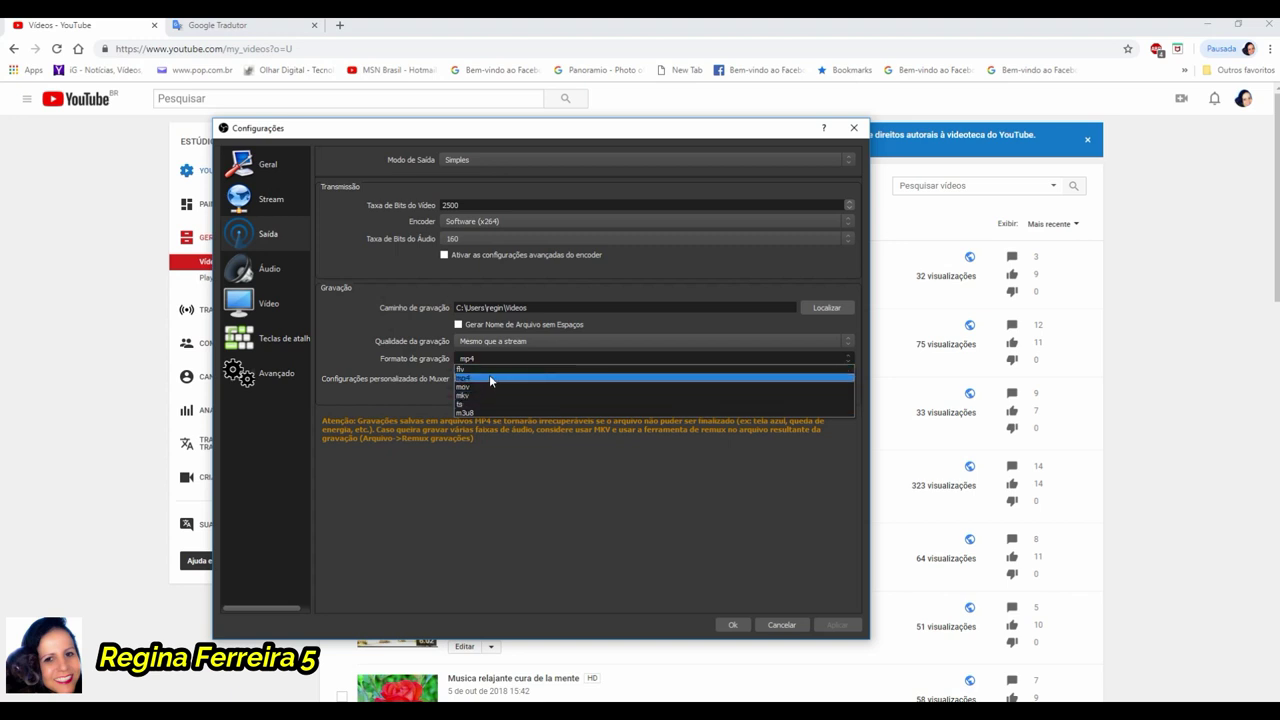
left_click(489, 376)
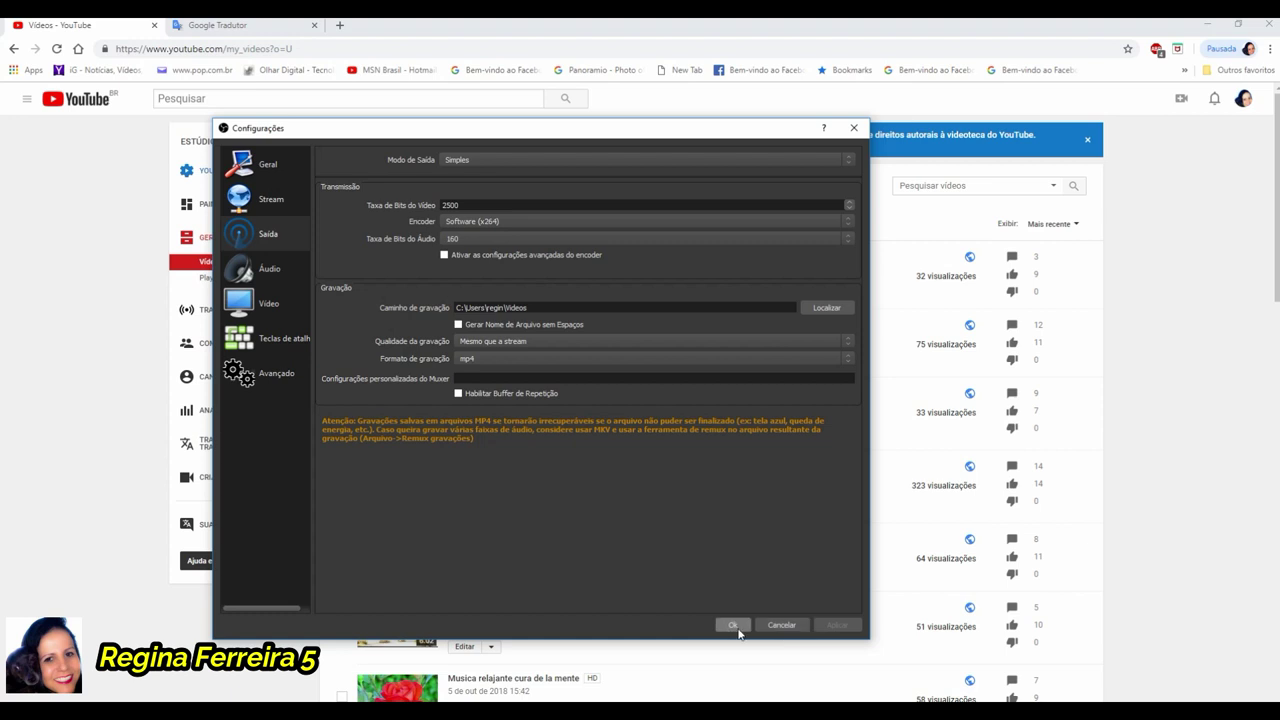
Step: Review the audio settings and the available sample rate options without changing them
left_click(277, 274)
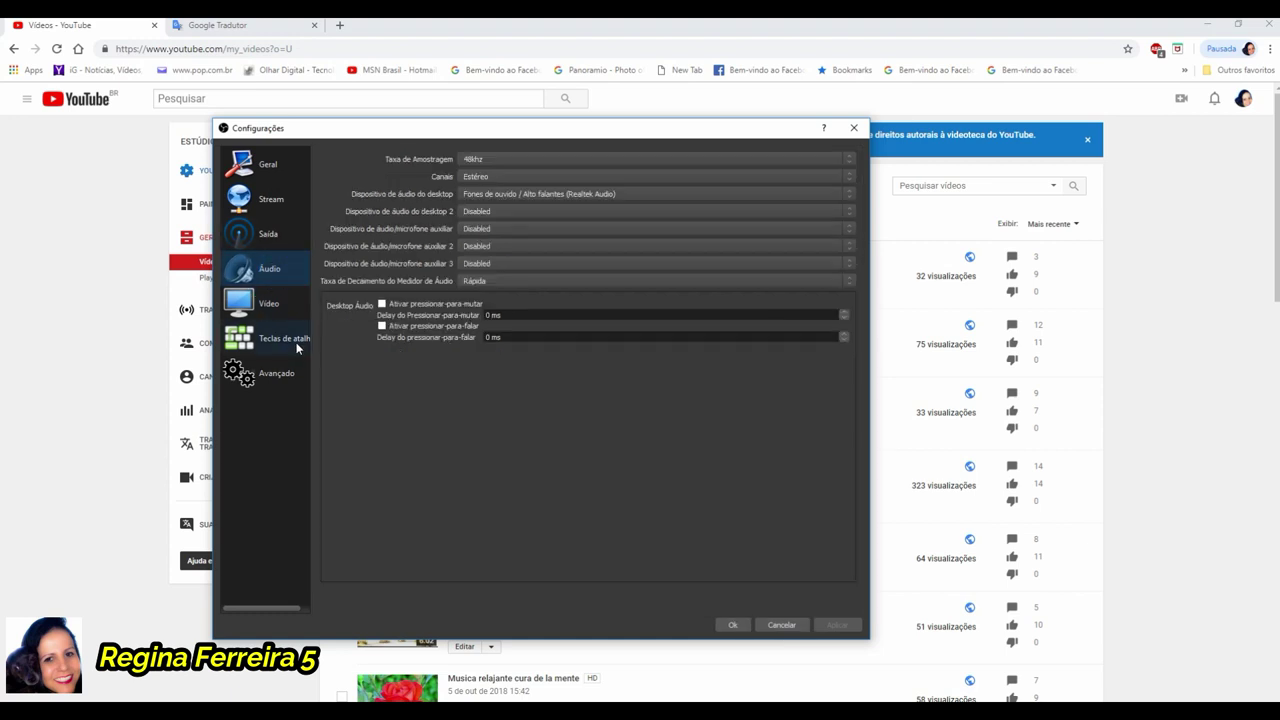
left_click(508, 158)
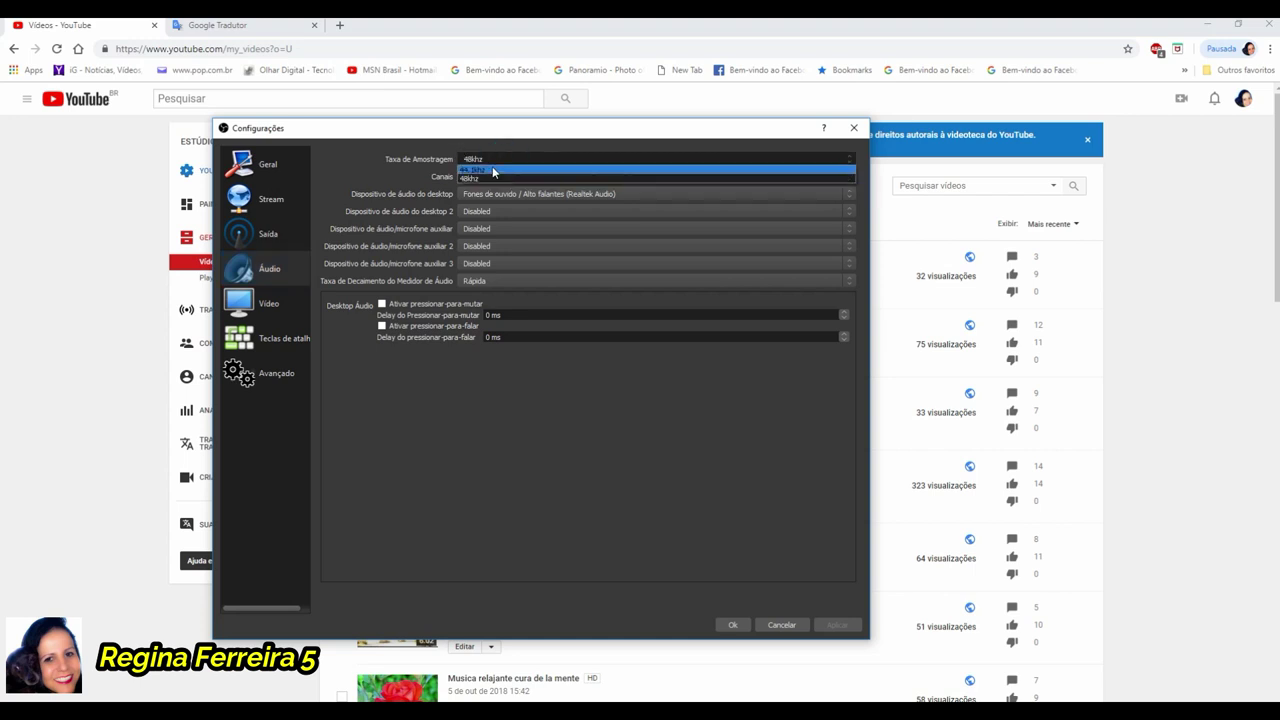
left_click(381, 167)
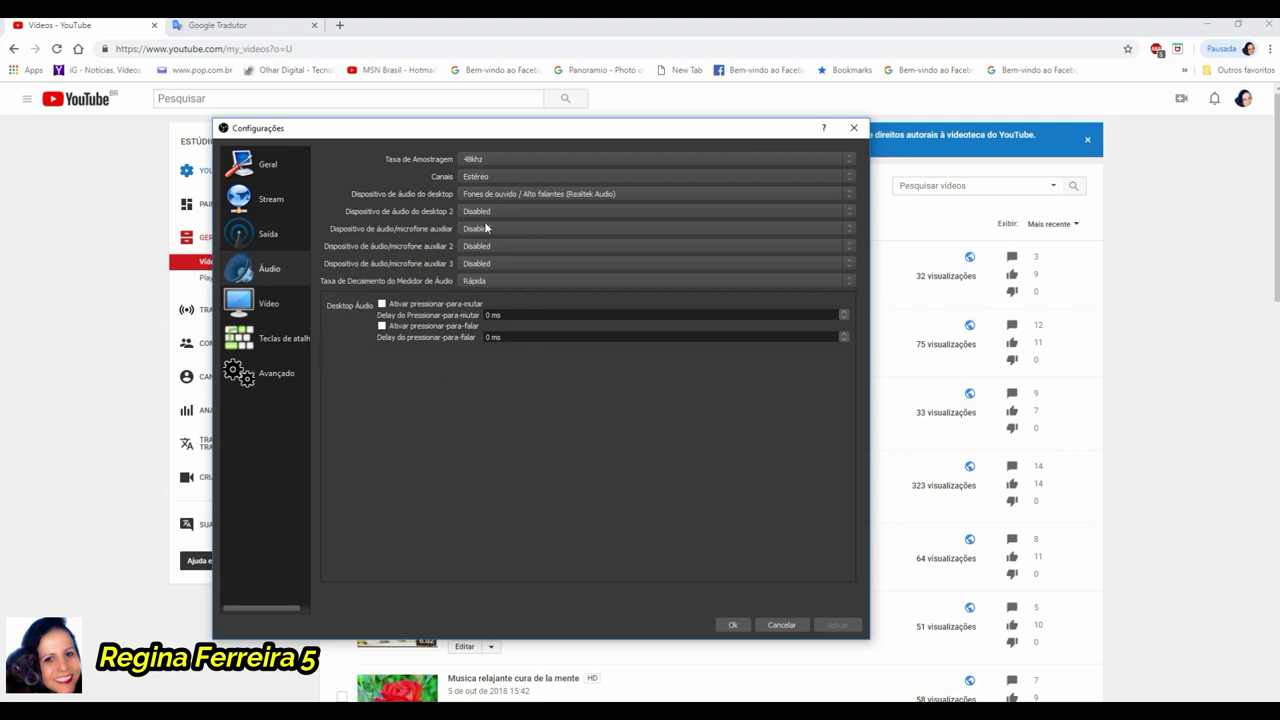
Step: In the video settings, try a base canvas resolution of 1280x720, and finally choose 1920x1080
left_click(287, 310)
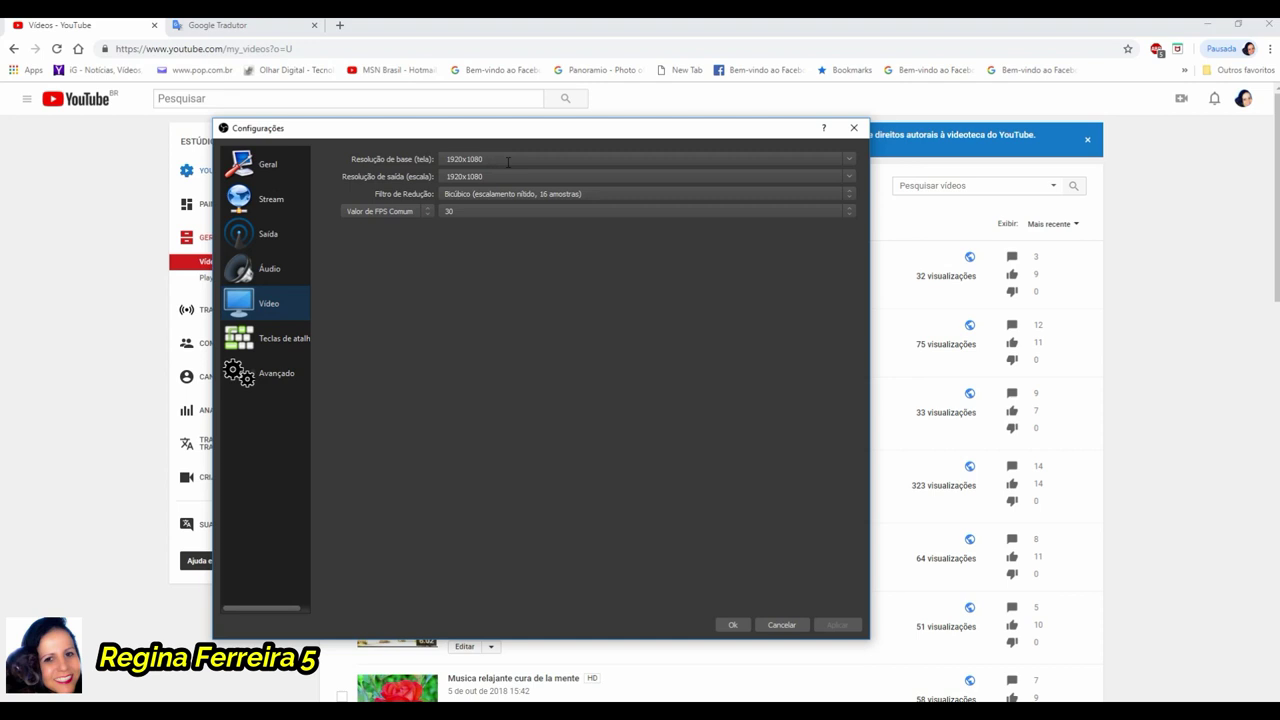
left_click(848, 160)
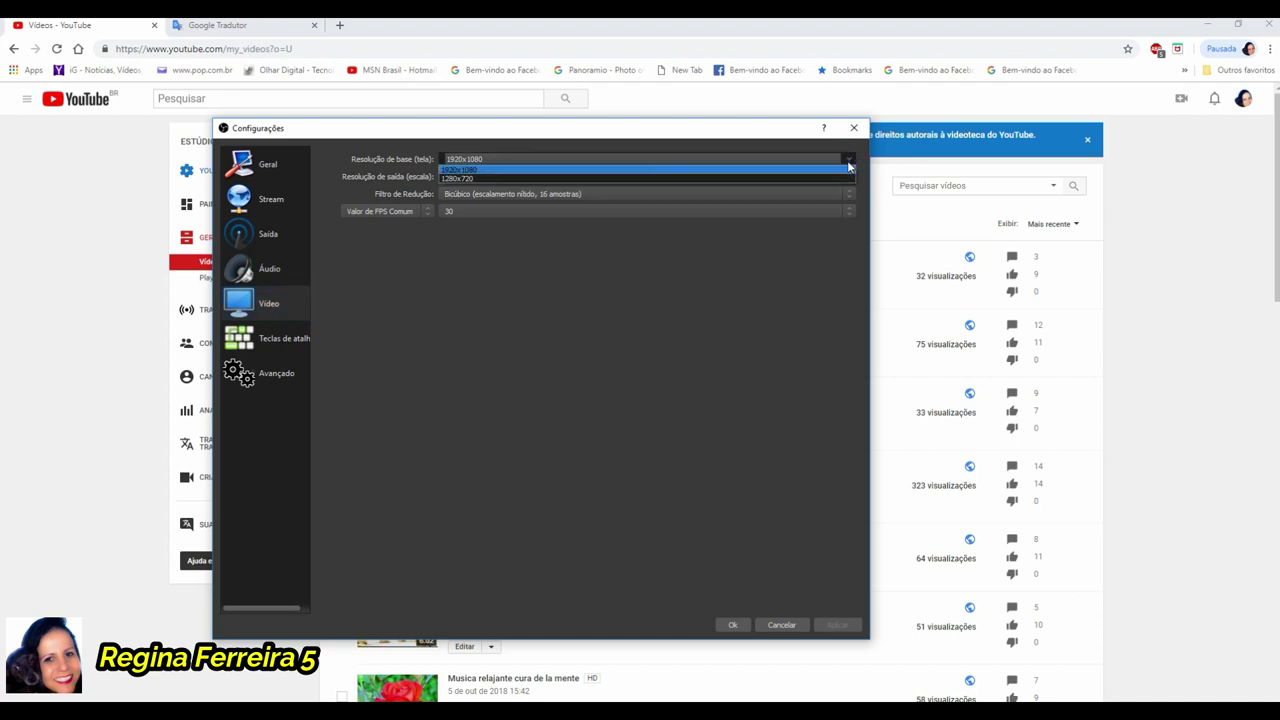
left_click(489, 179)
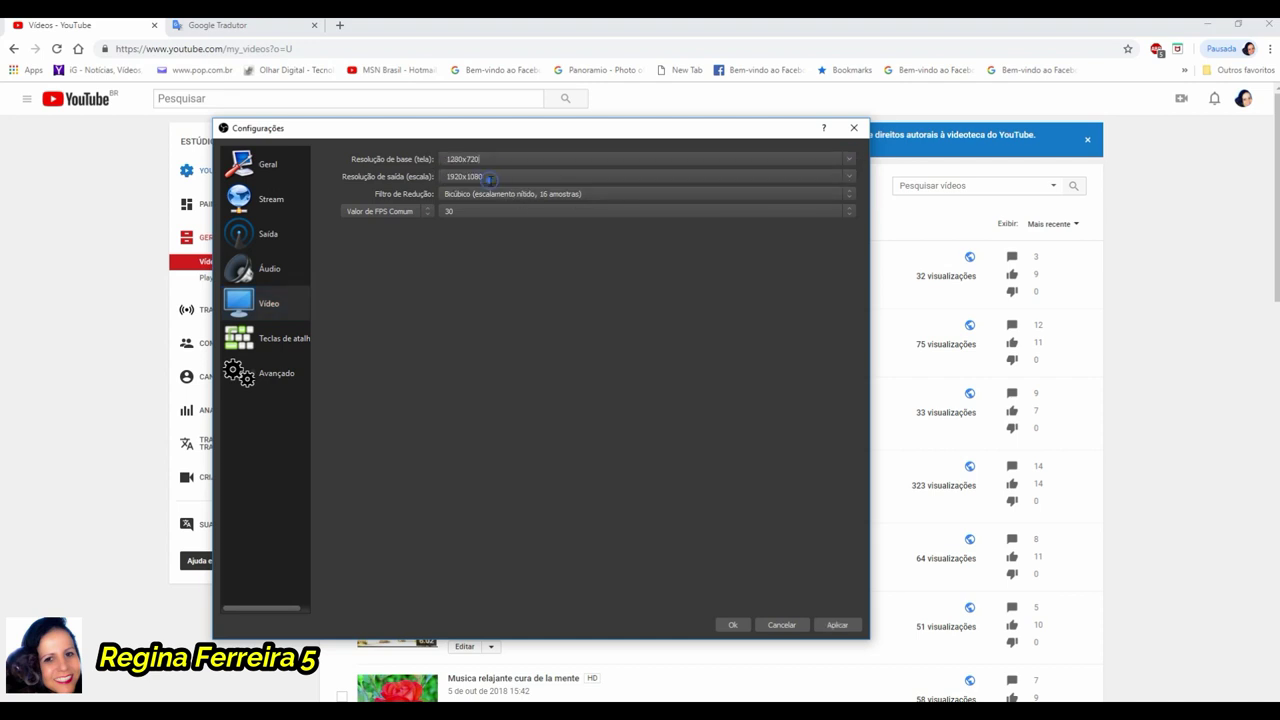
left_click(850, 160)
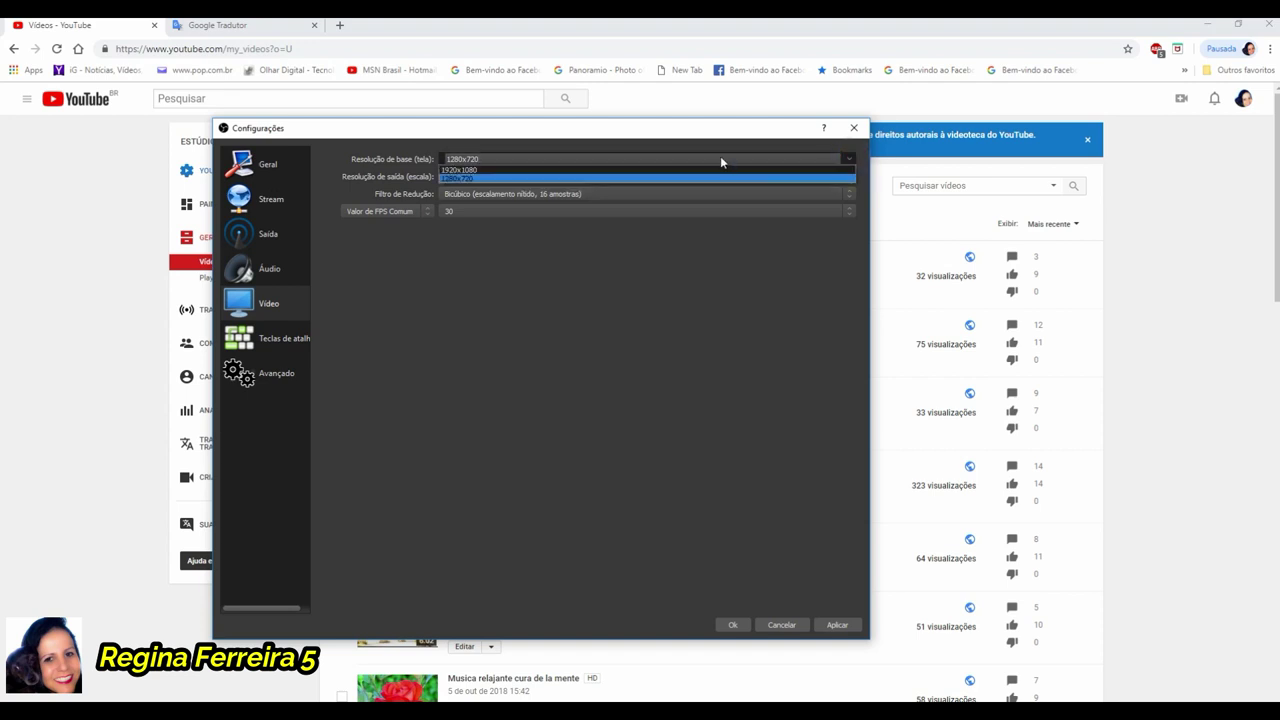
left_click(495, 174)
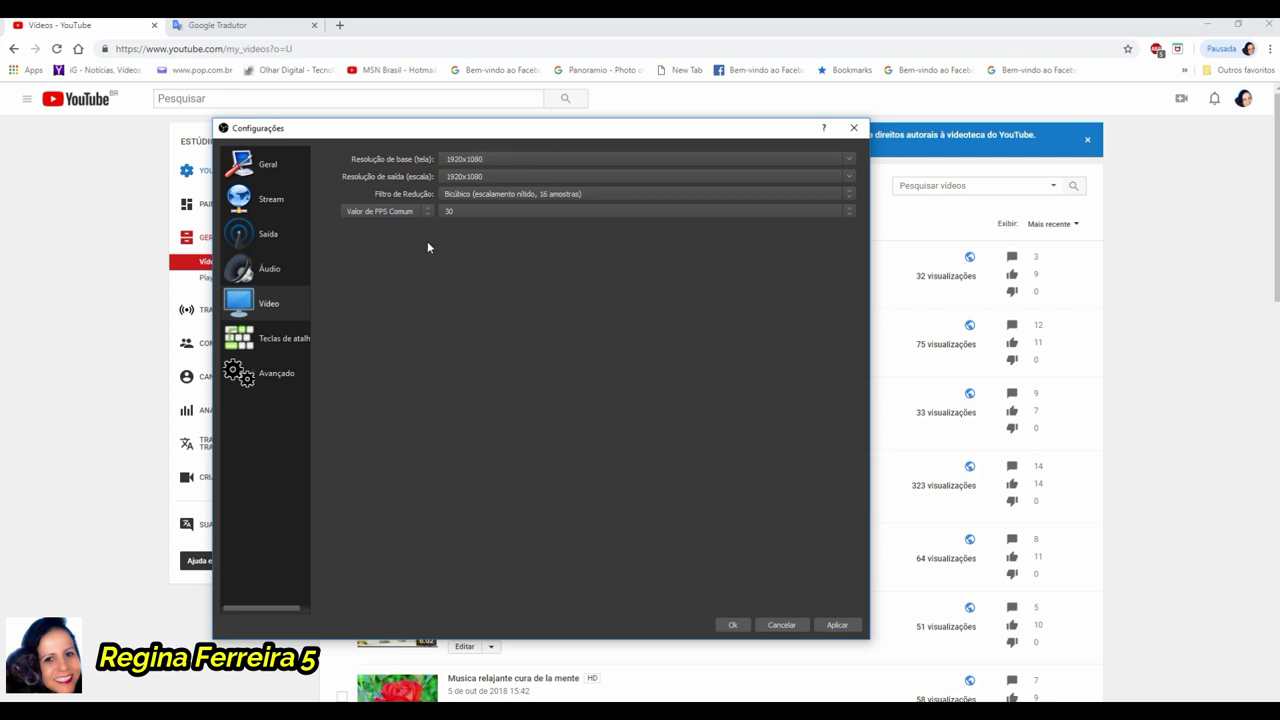
left_click(851, 159)
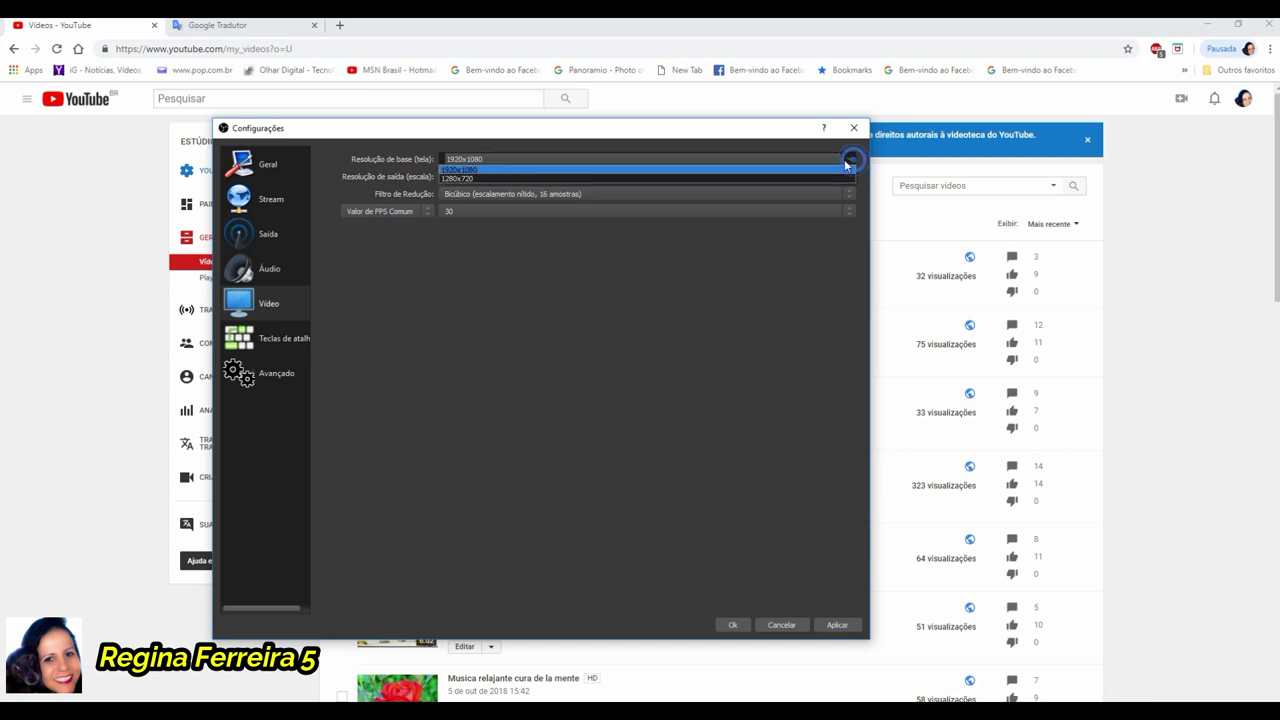
left_click(479, 171)
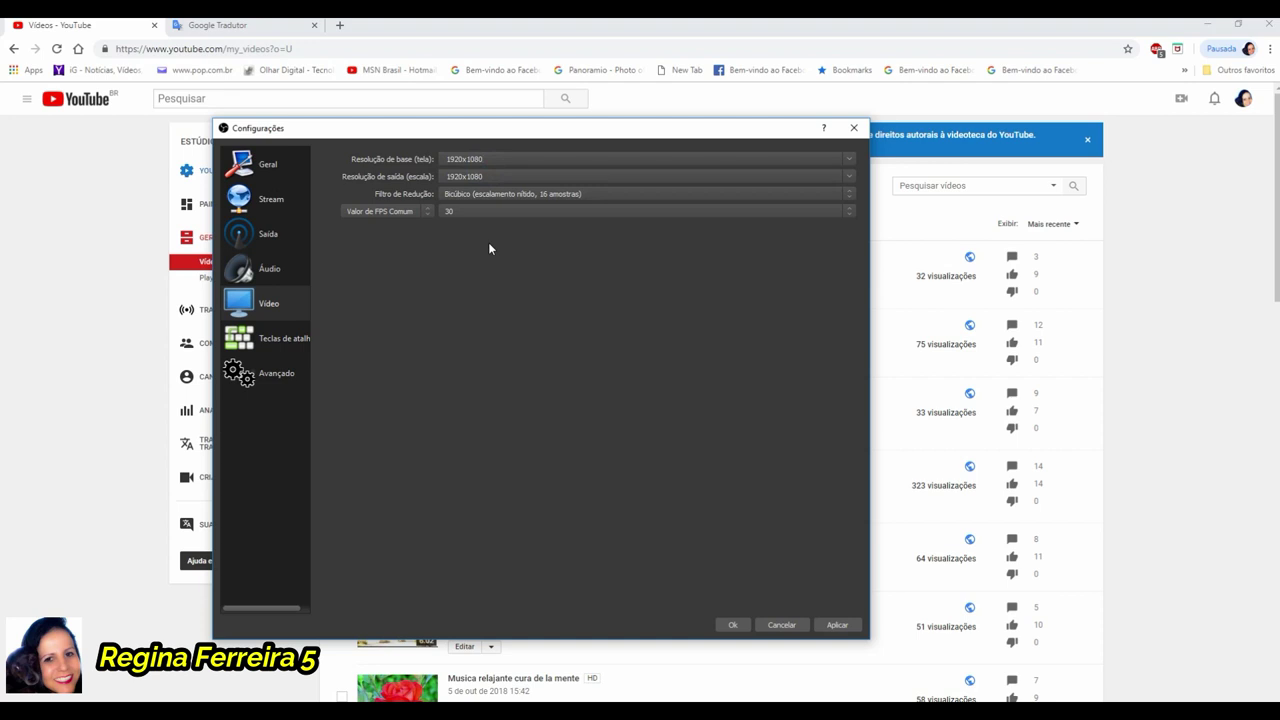
Step: Choose the "Bicúbico (escalamento nítido, 16 amostras)" downscale filter and look through the common FPS values
left_click(510, 196)
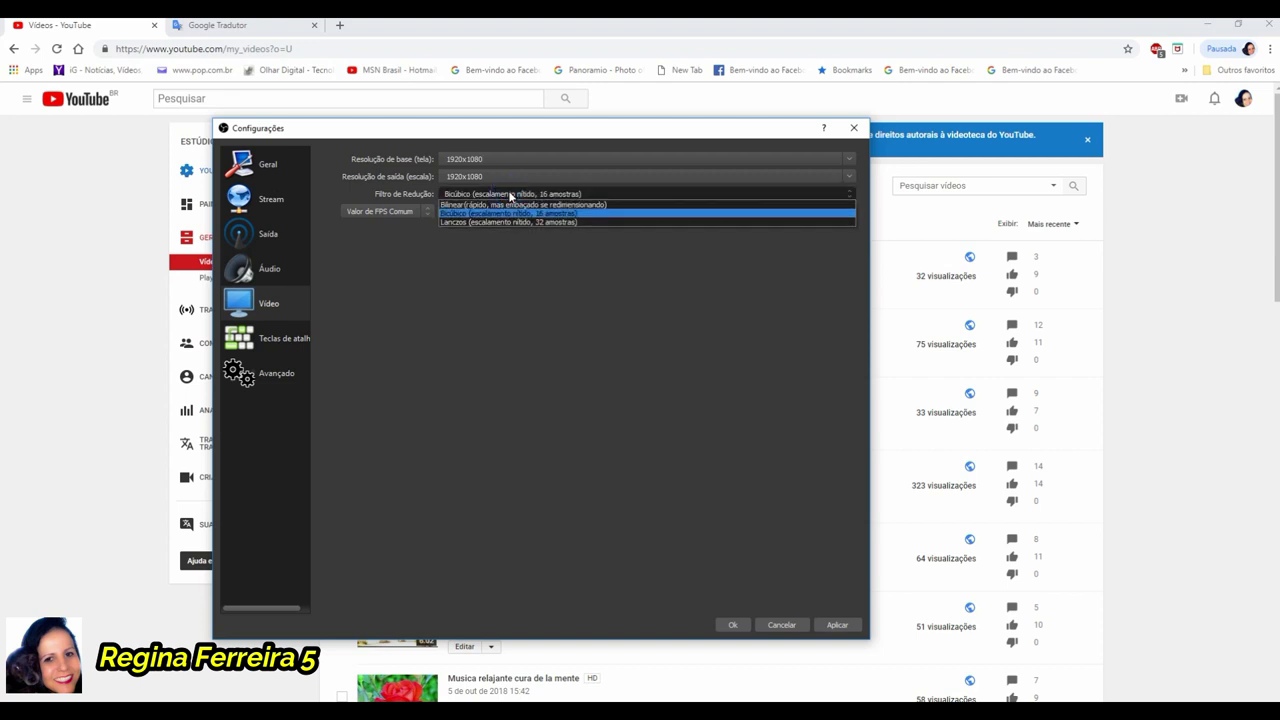
left_click(459, 214)
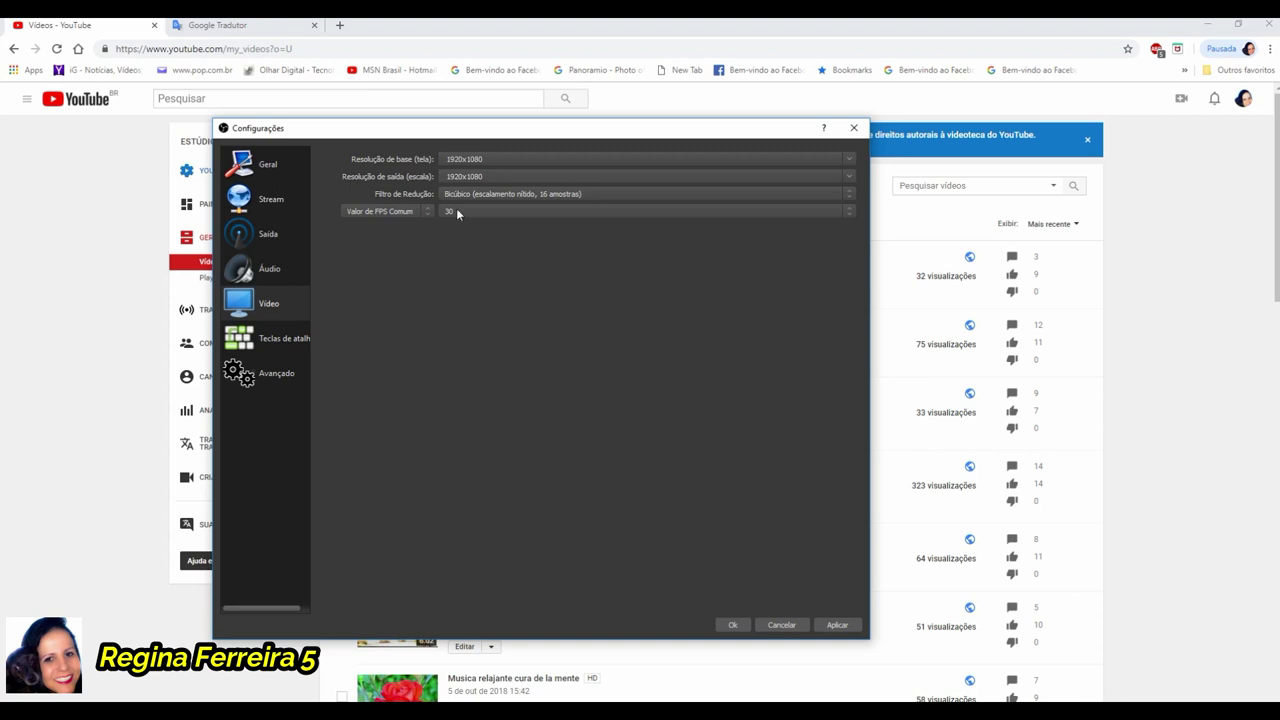
left_click(456, 210)
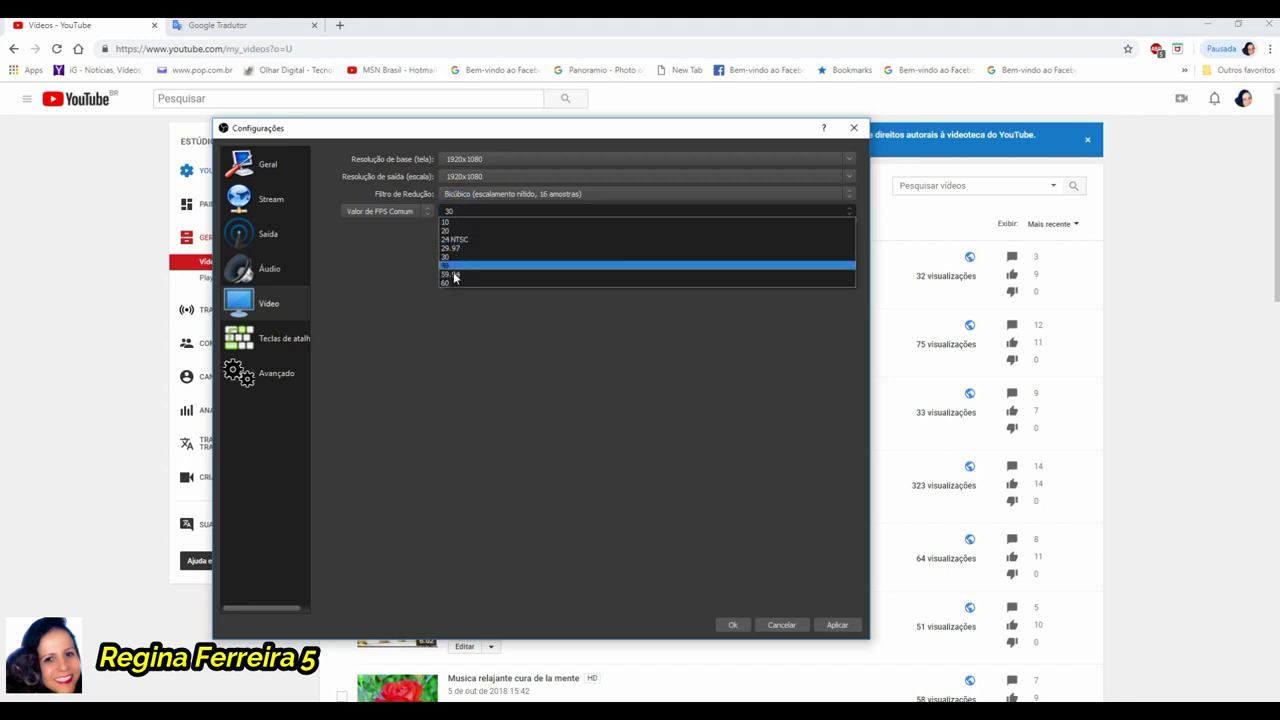
left_click(386, 264)
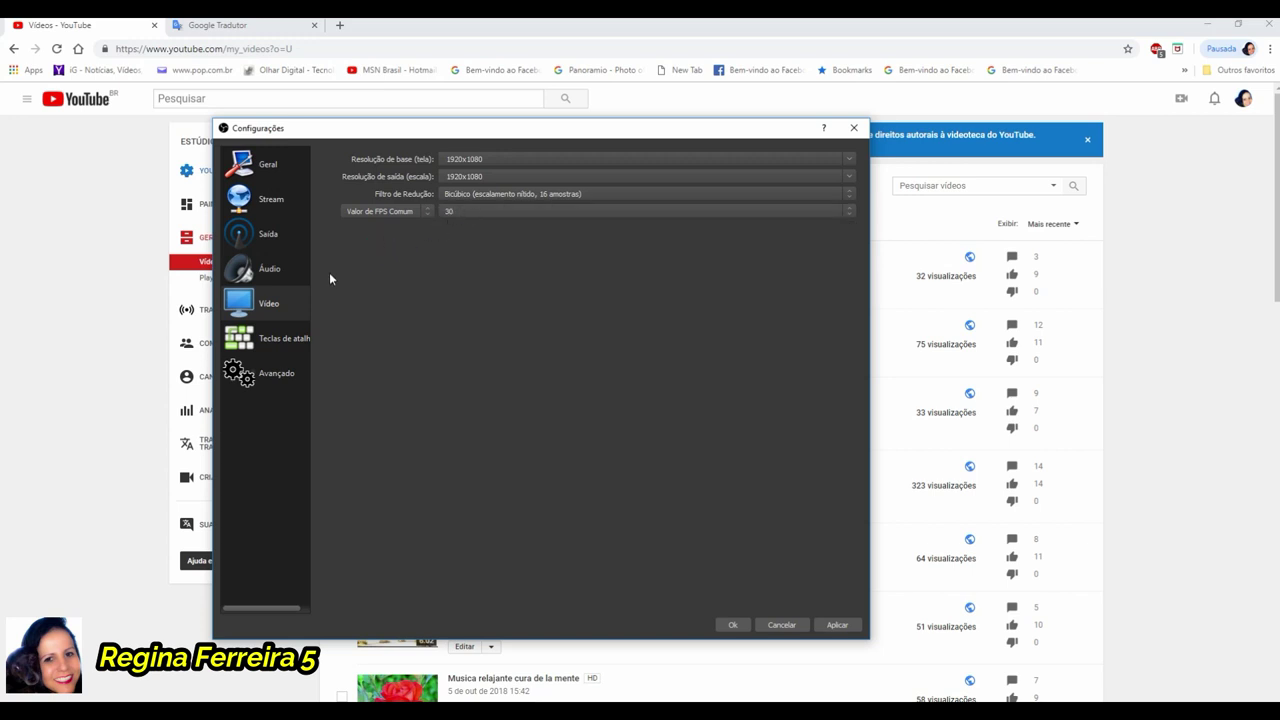
Step: In the hotkey settings, try F5 as the shortcut for "Iniciar gravação", and revert that assignment
left_click(270, 340)
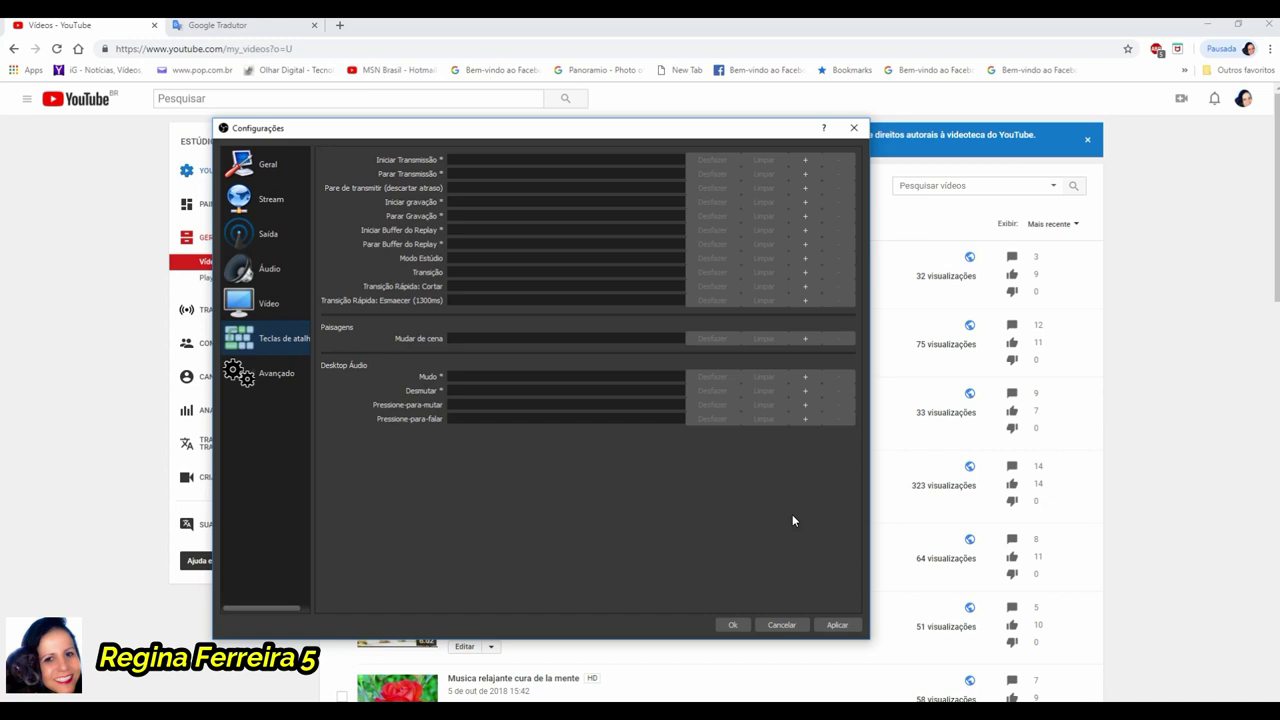
left_click(463, 197)
key("F5")
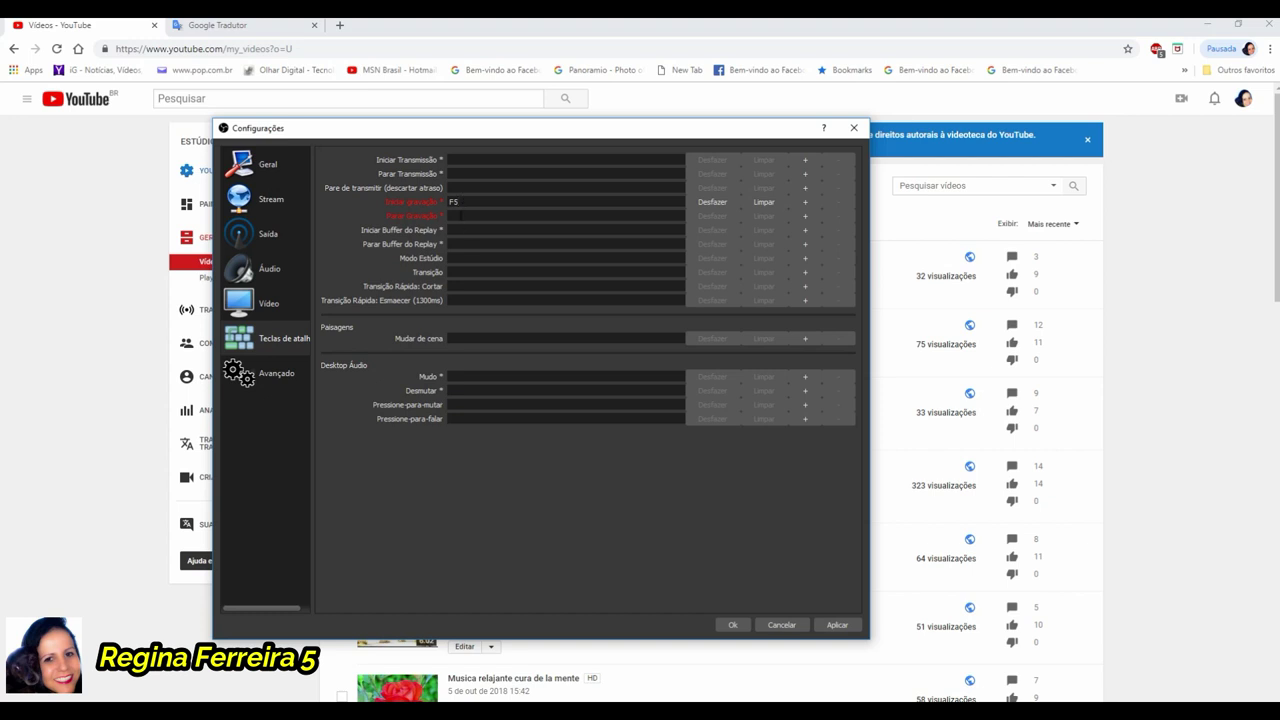
left_click(428, 217)
left_click(453, 202)
key("Delete")
left_click(713, 202)
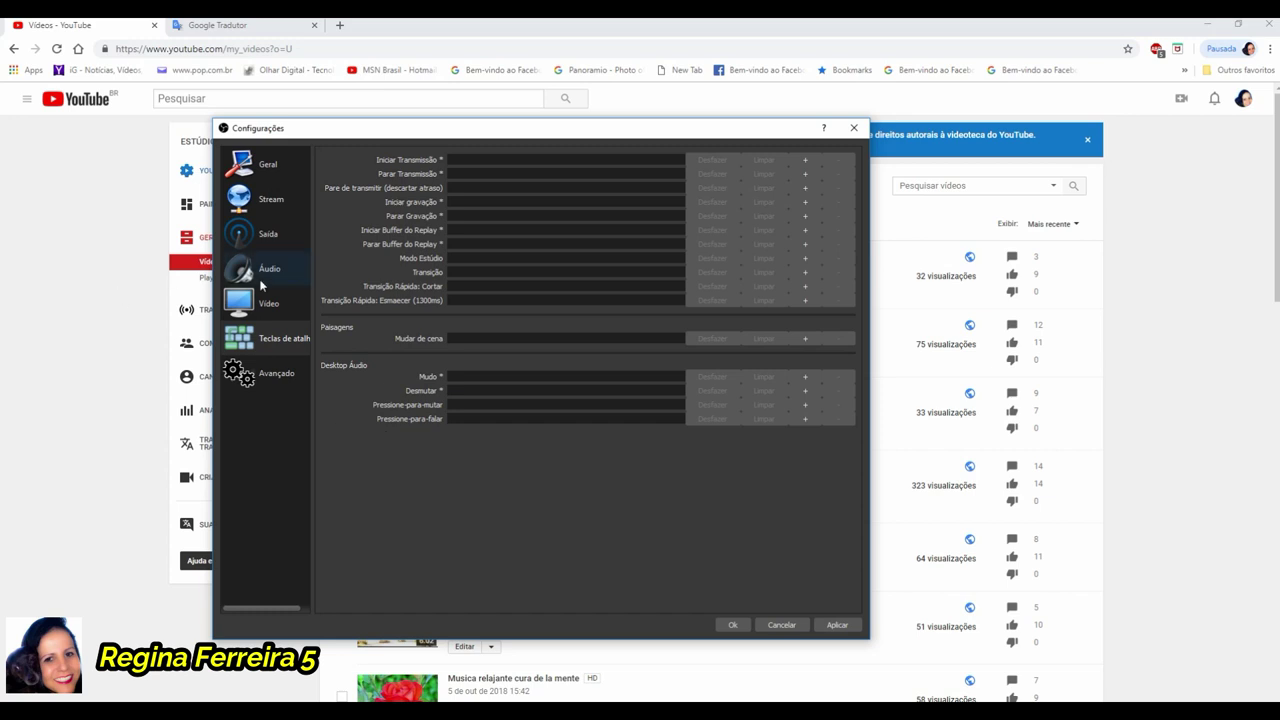
Step: Review the advanced settings and close the settings window without applying changes
left_click(261, 381)
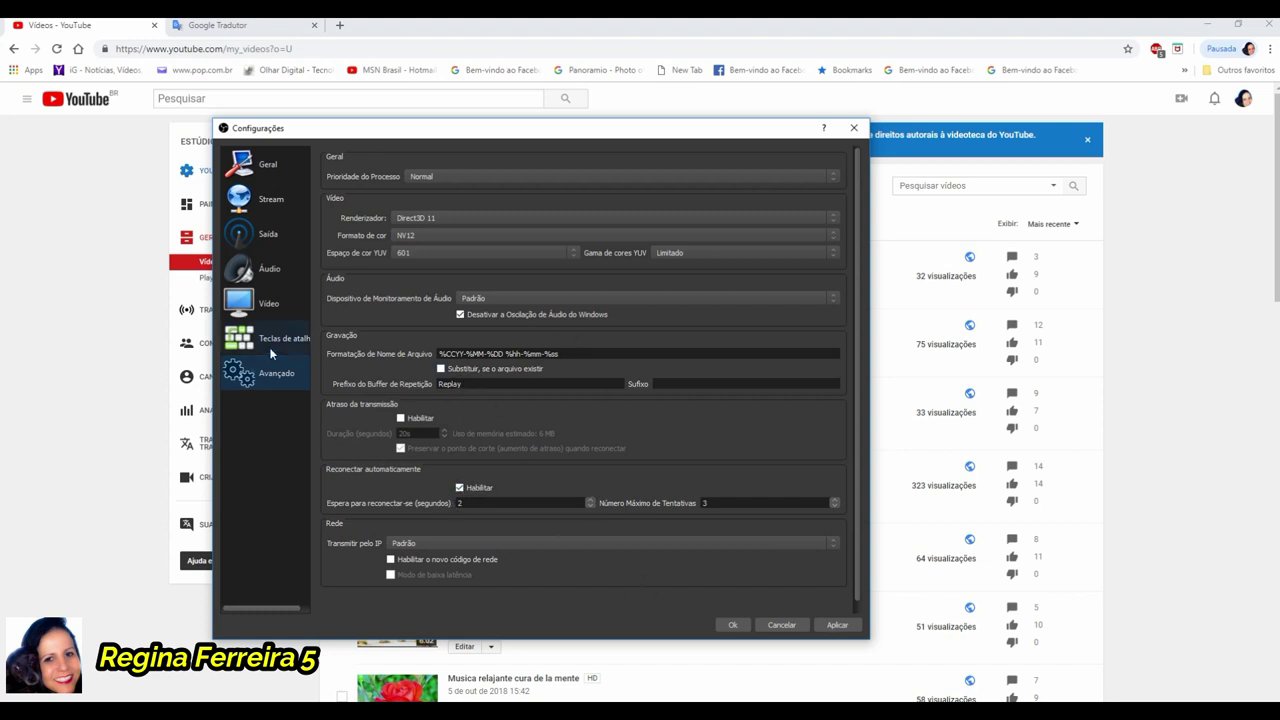
left_click(783, 625)
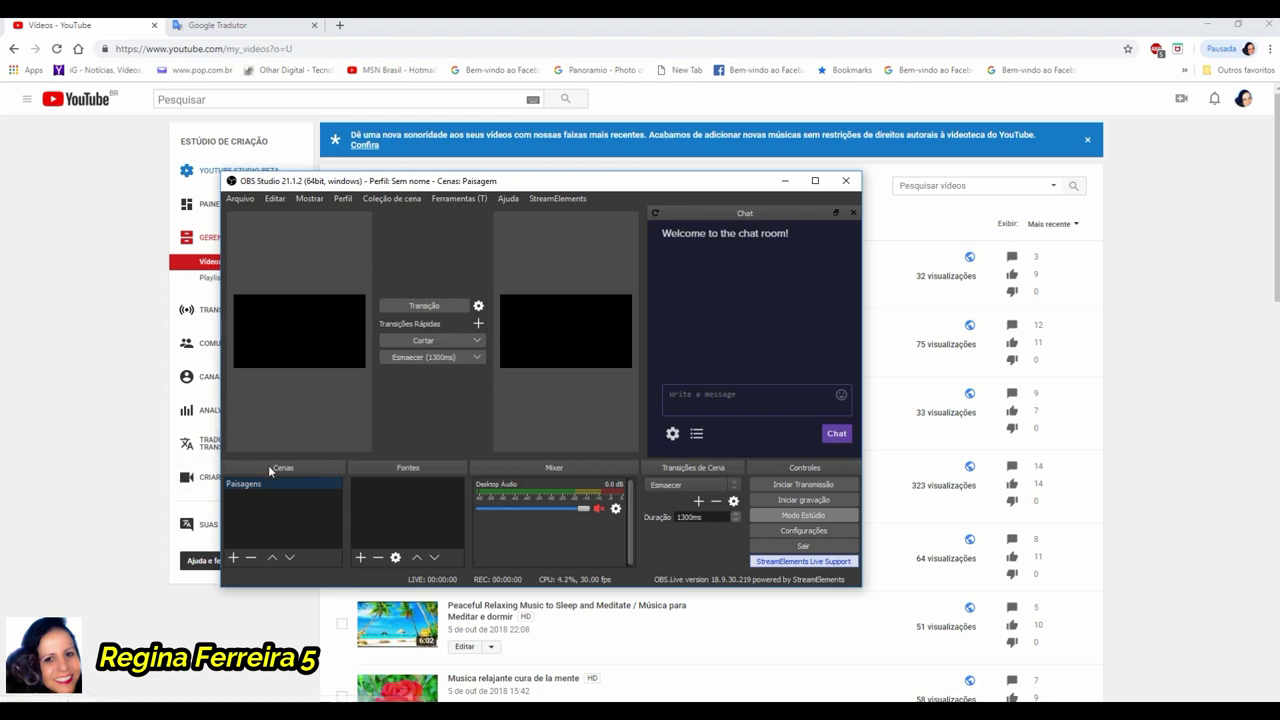
Step: Try to remove the "Paisagens" scene from the scene list
left_click(250, 557)
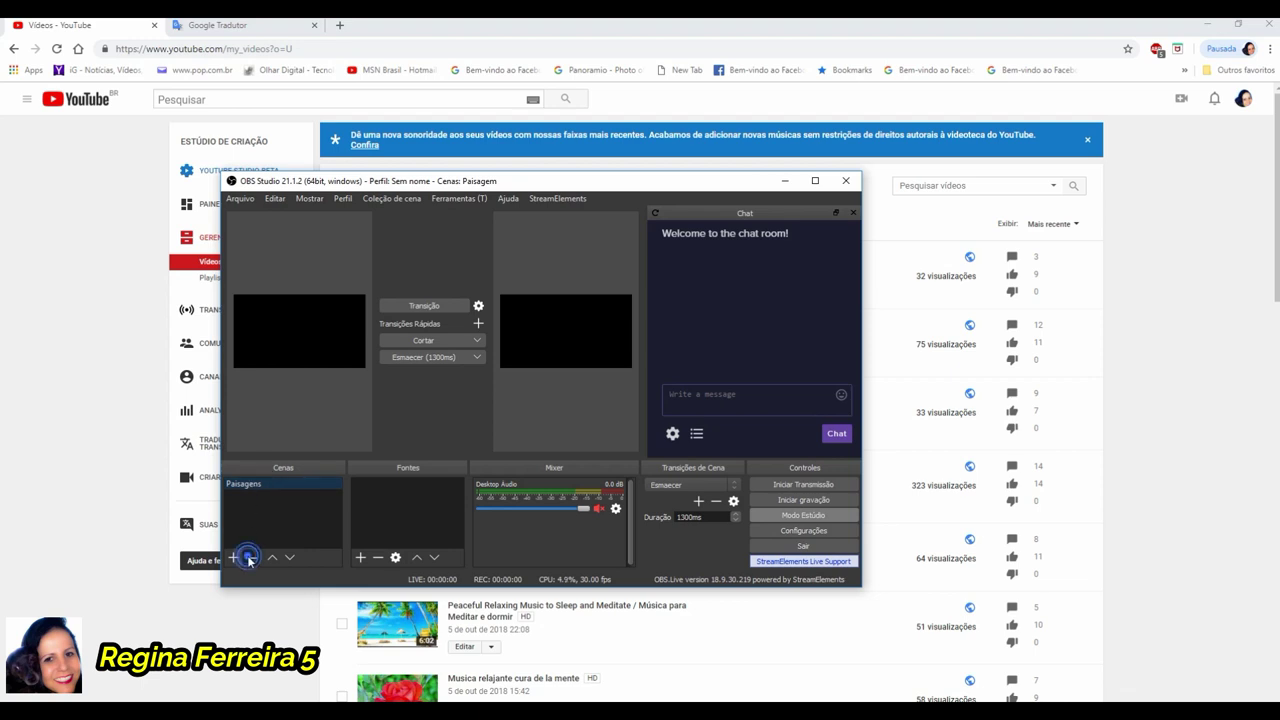
left_click(616, 407)
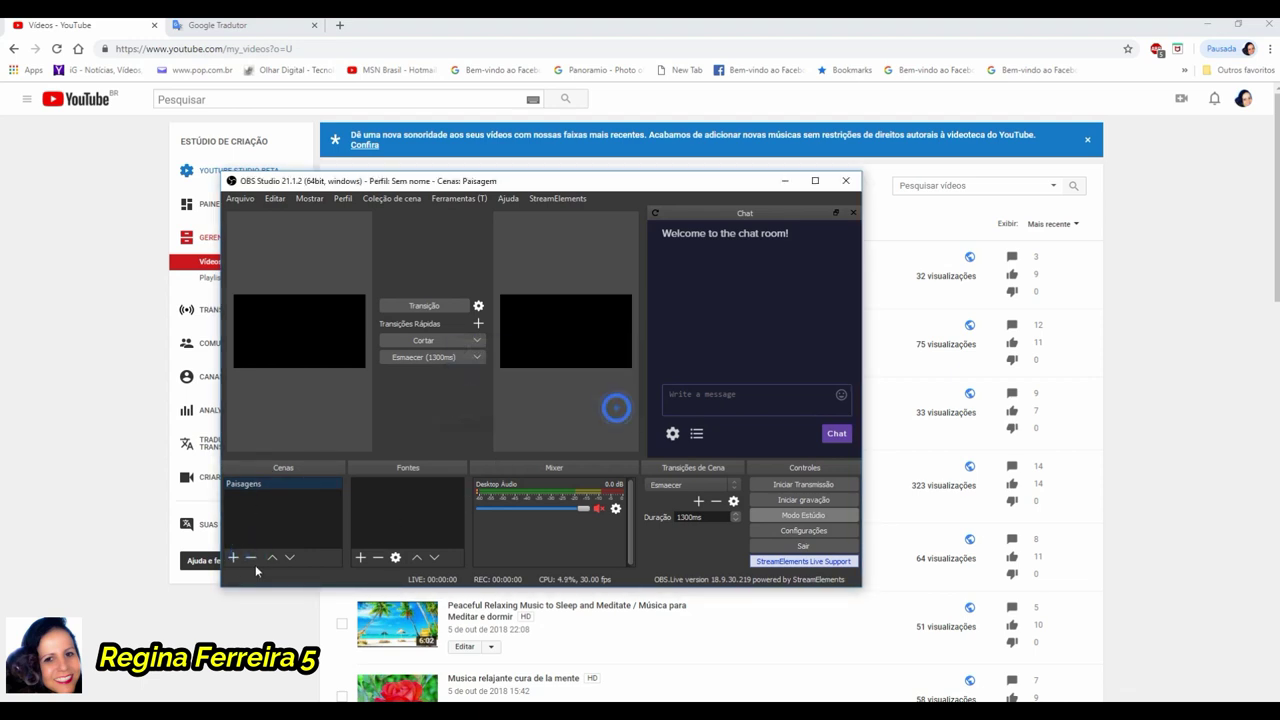
right_click(264, 489)
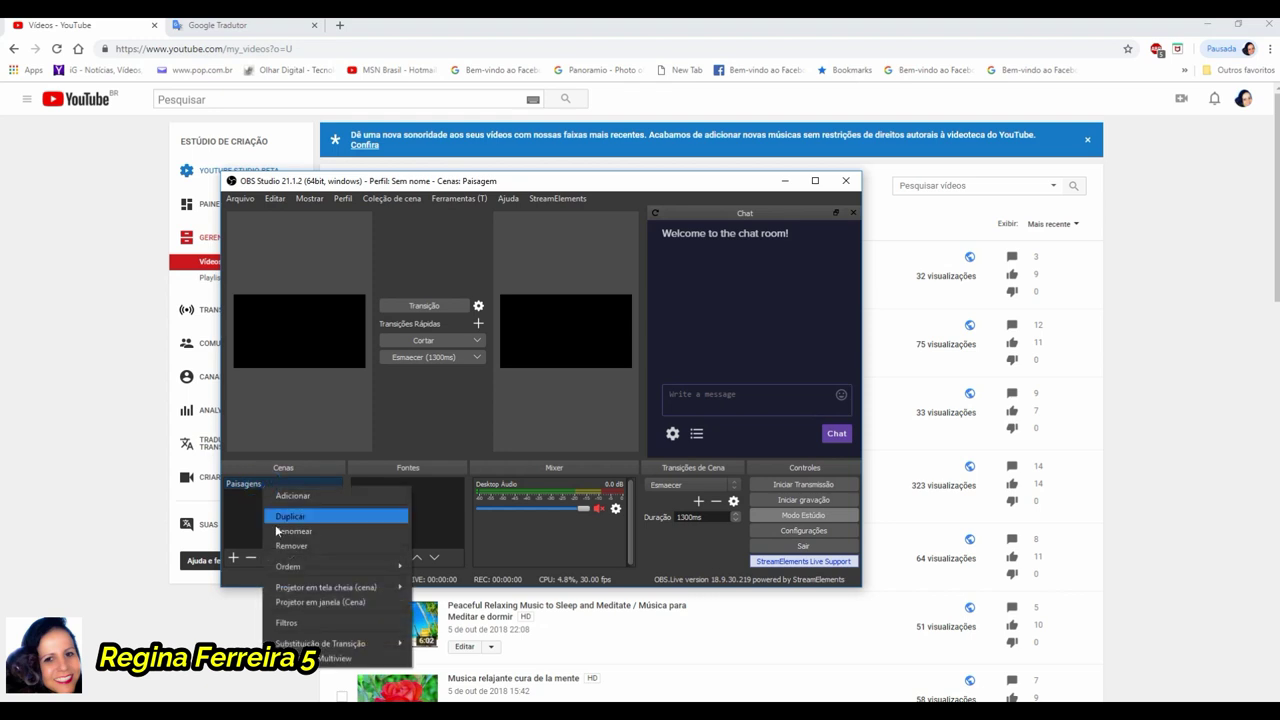
left_click(289, 549)
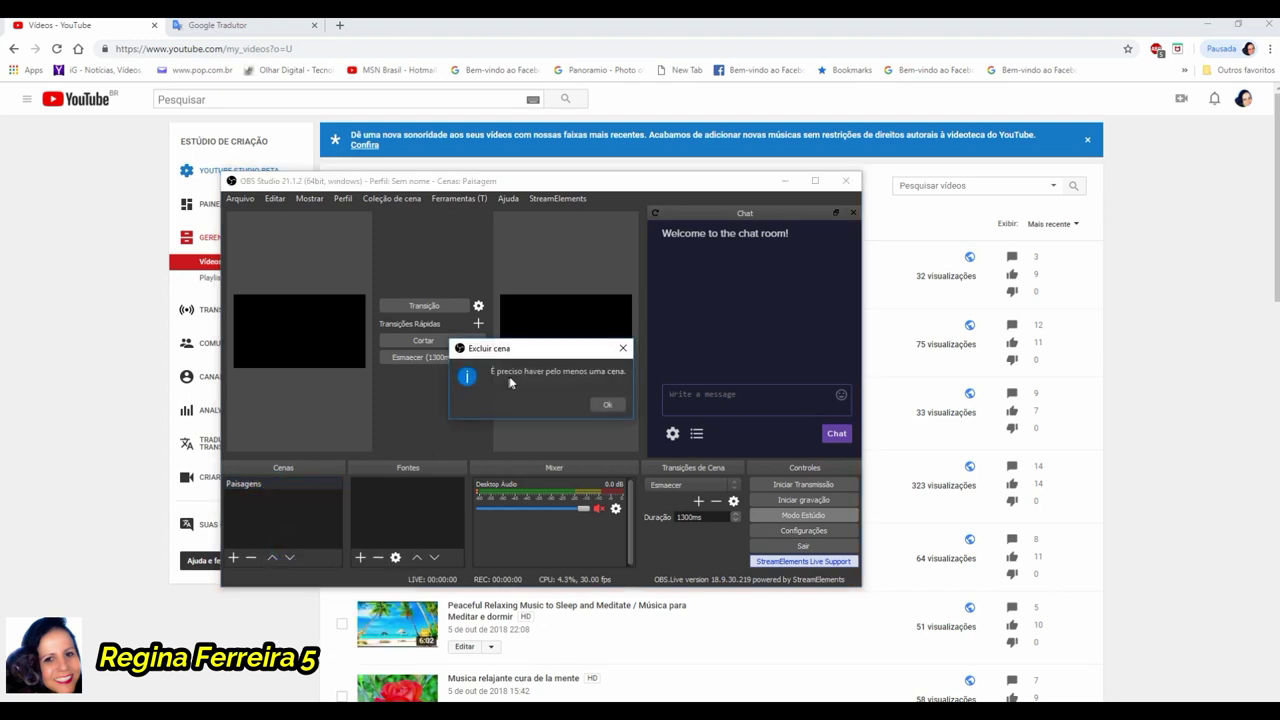
left_click(597, 408)
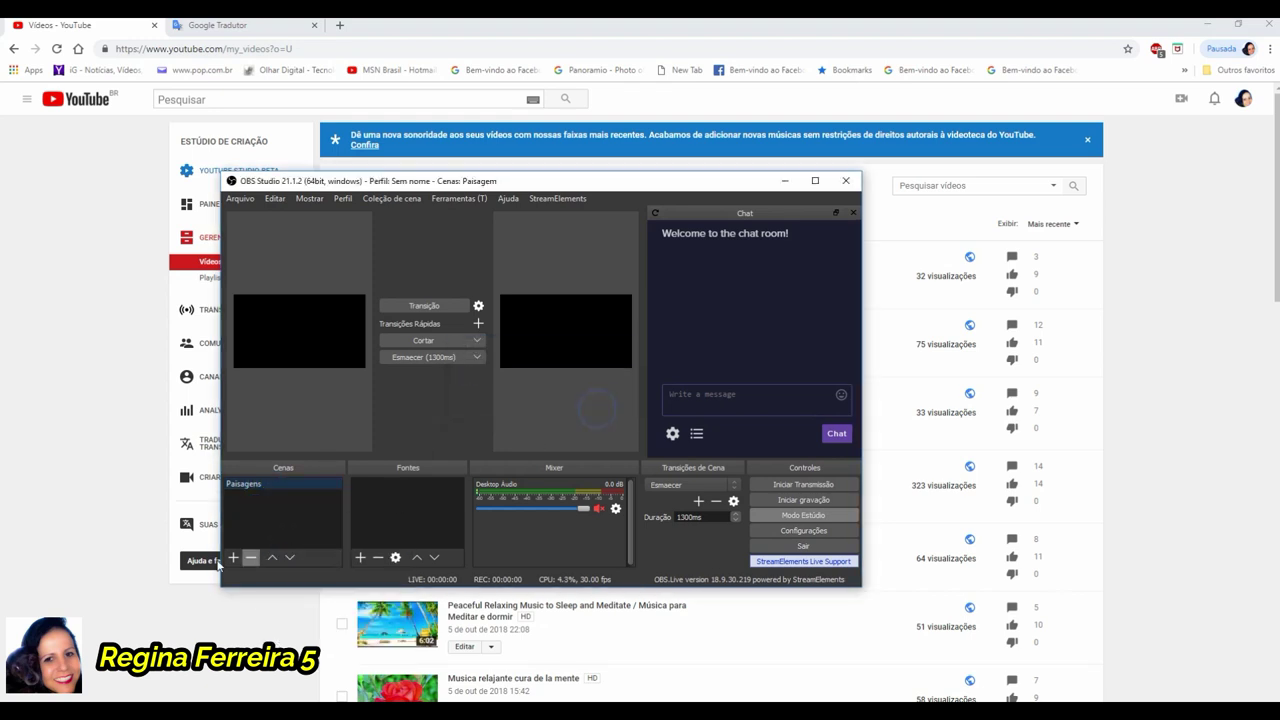
right_click(245, 489)
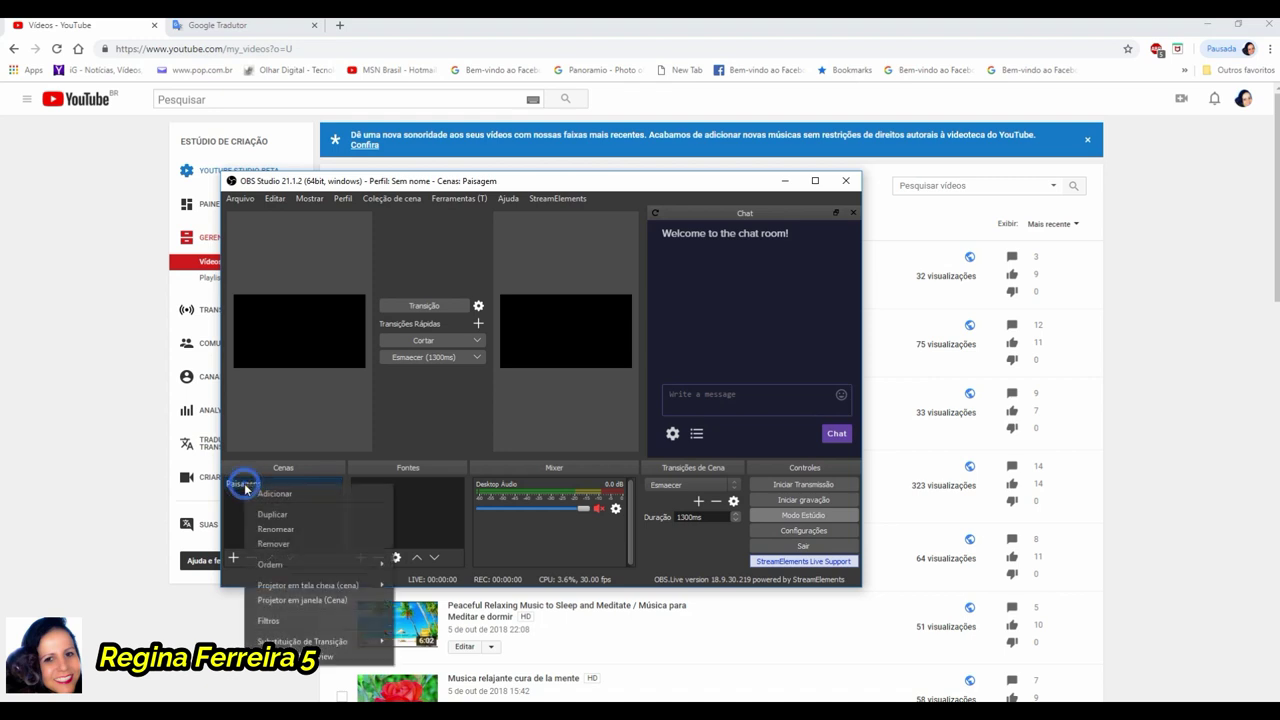
left_click(276, 543)
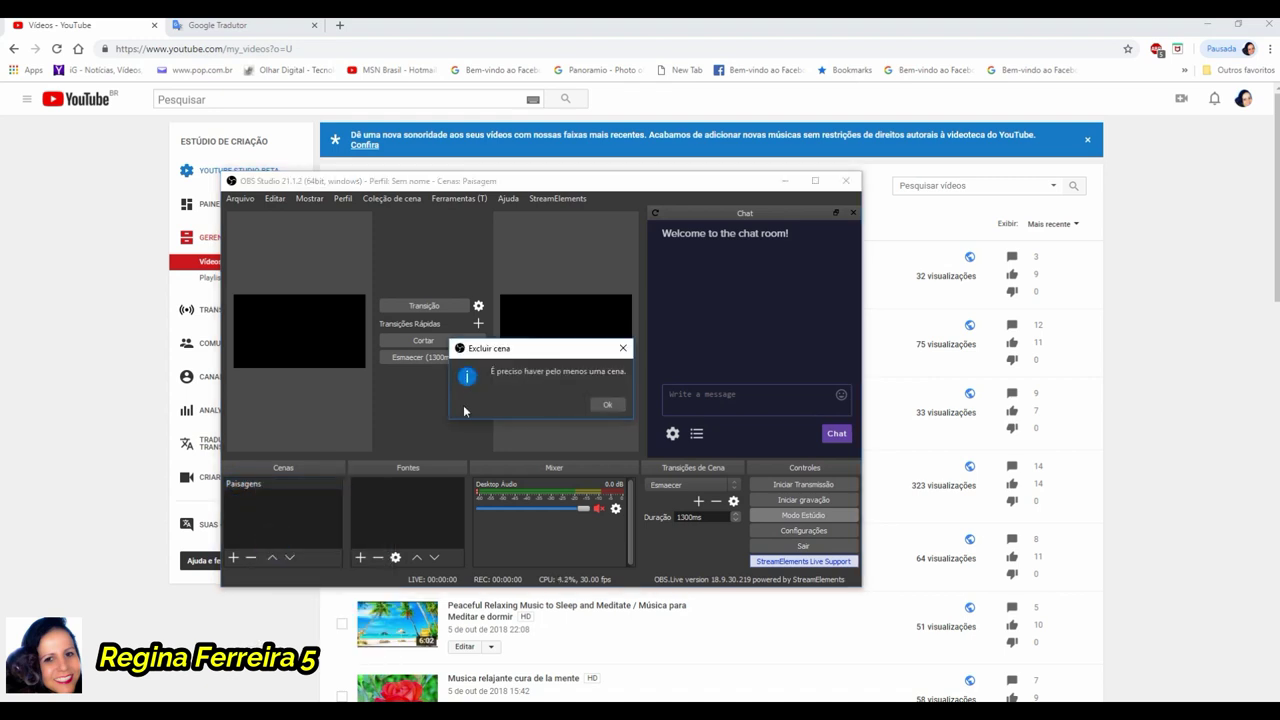
left_click(608, 406)
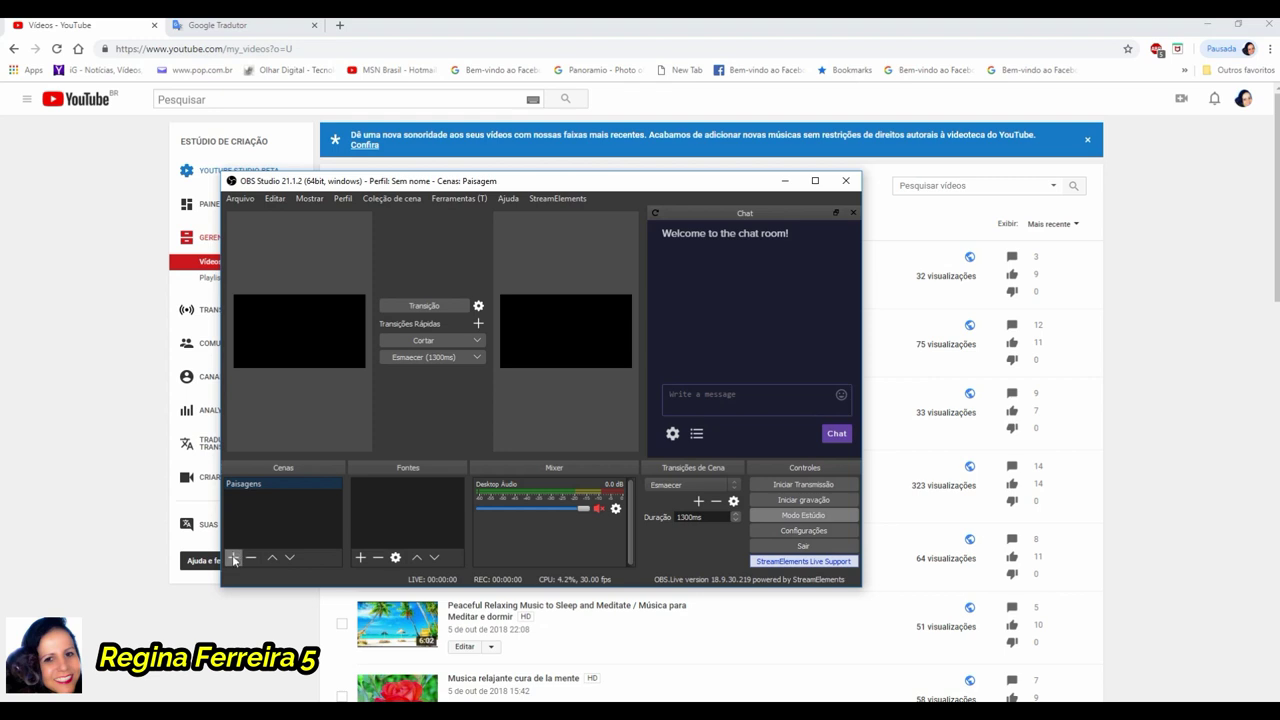
Step: Add a new media source ("Fonte de mídia") named "LIVE" to the "Paisagens" scene
left_click(360, 557)
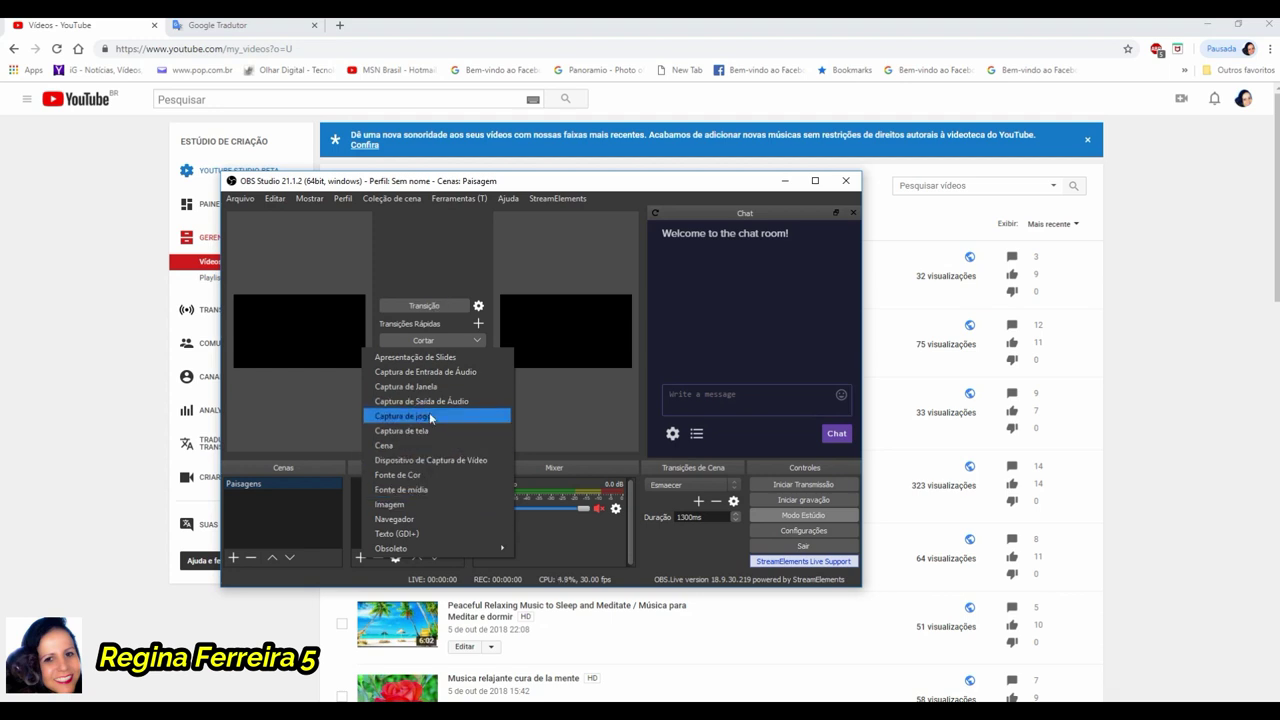
left_click(409, 489)
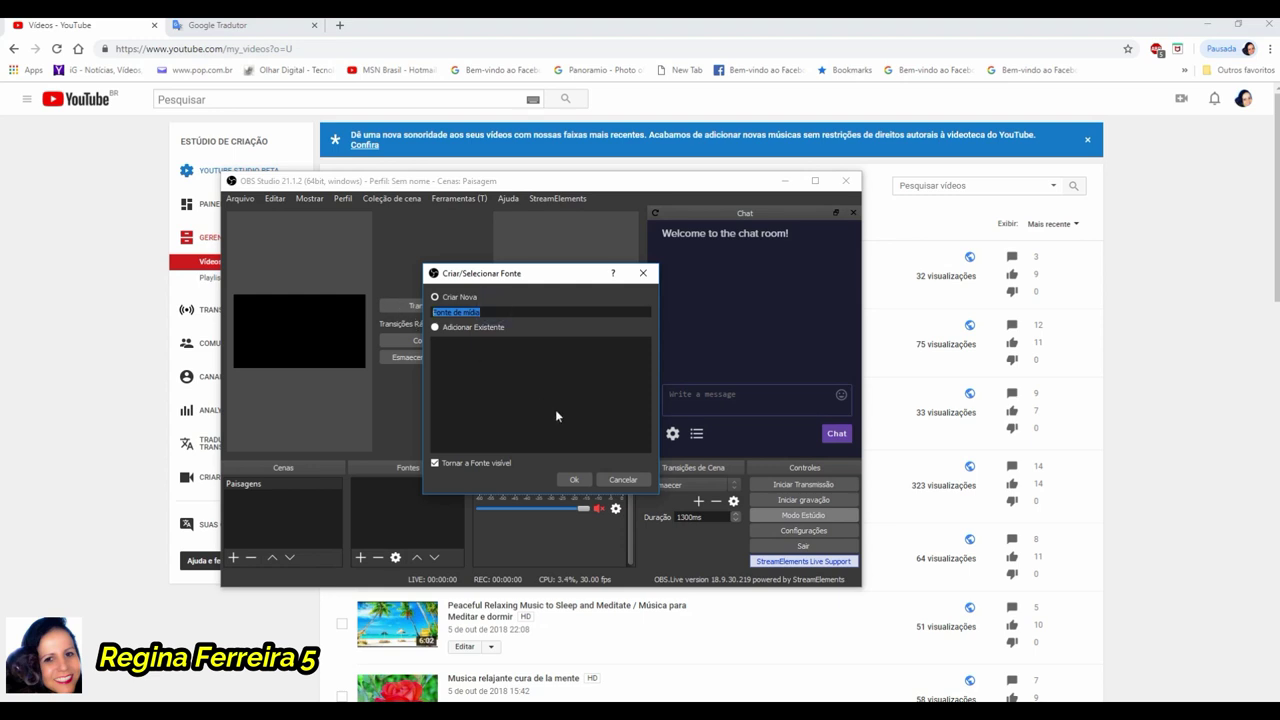
type("LIVE")
left_click(574, 479)
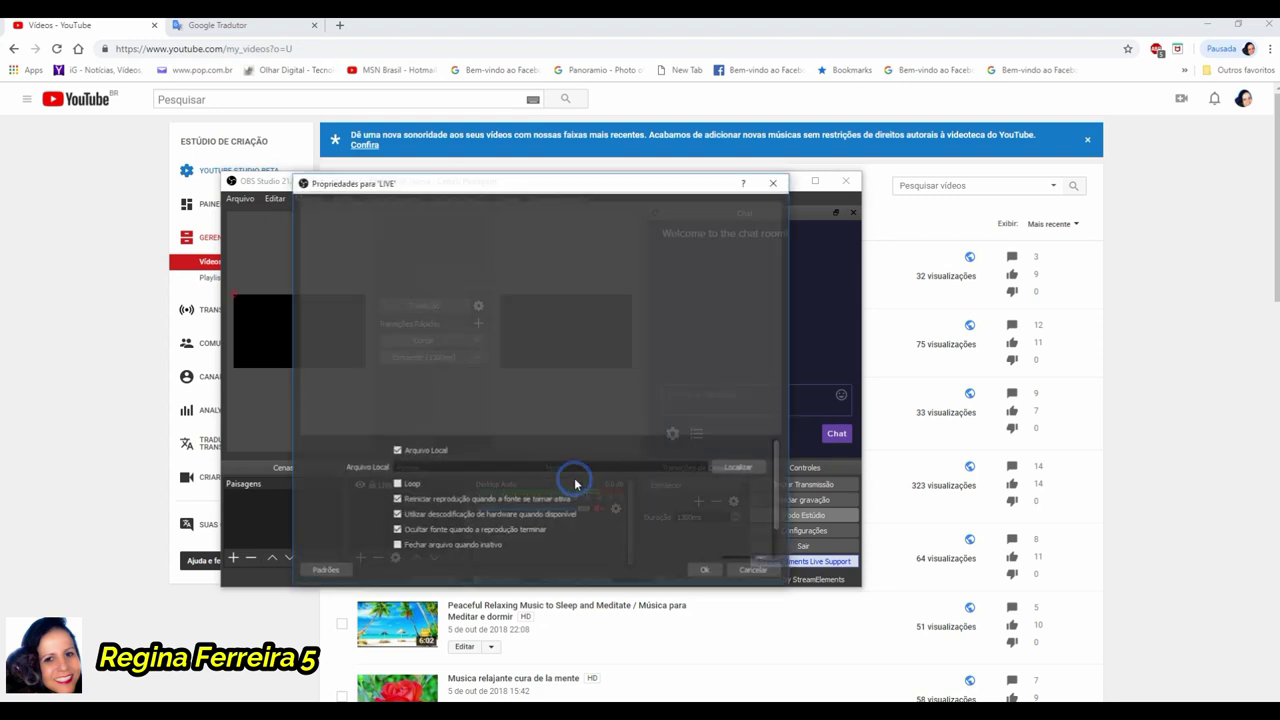
Step: Load the desktop video Live.mp4 as the local file of the "LIVE" source and confirm its properties
left_click(738, 468)
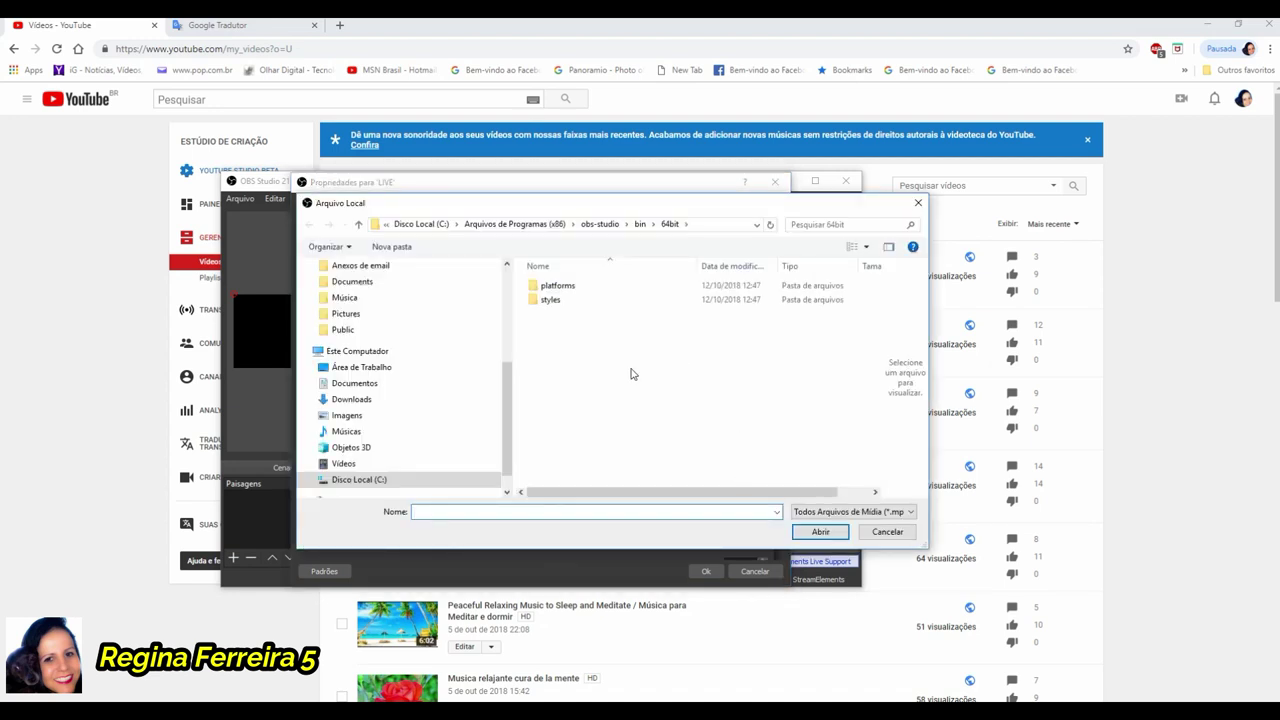
left_click(400, 369)
scroll(730, 400, "down", 1)
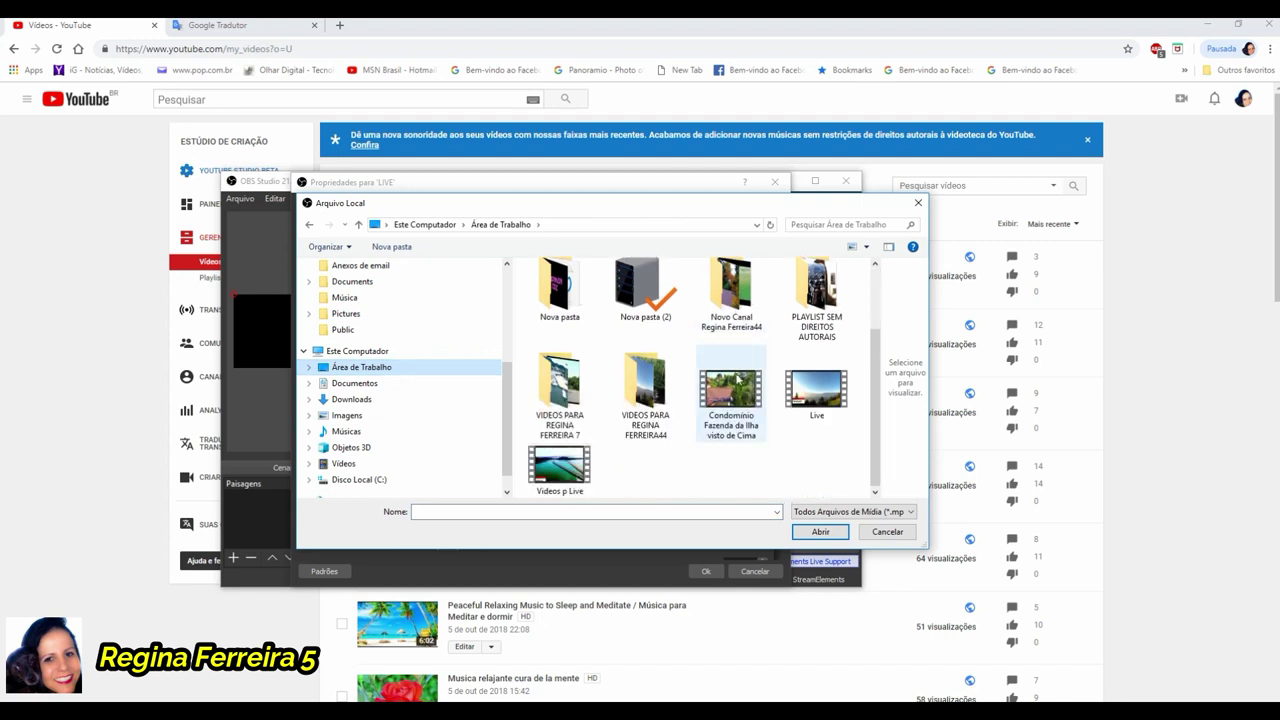
left_click(818, 390)
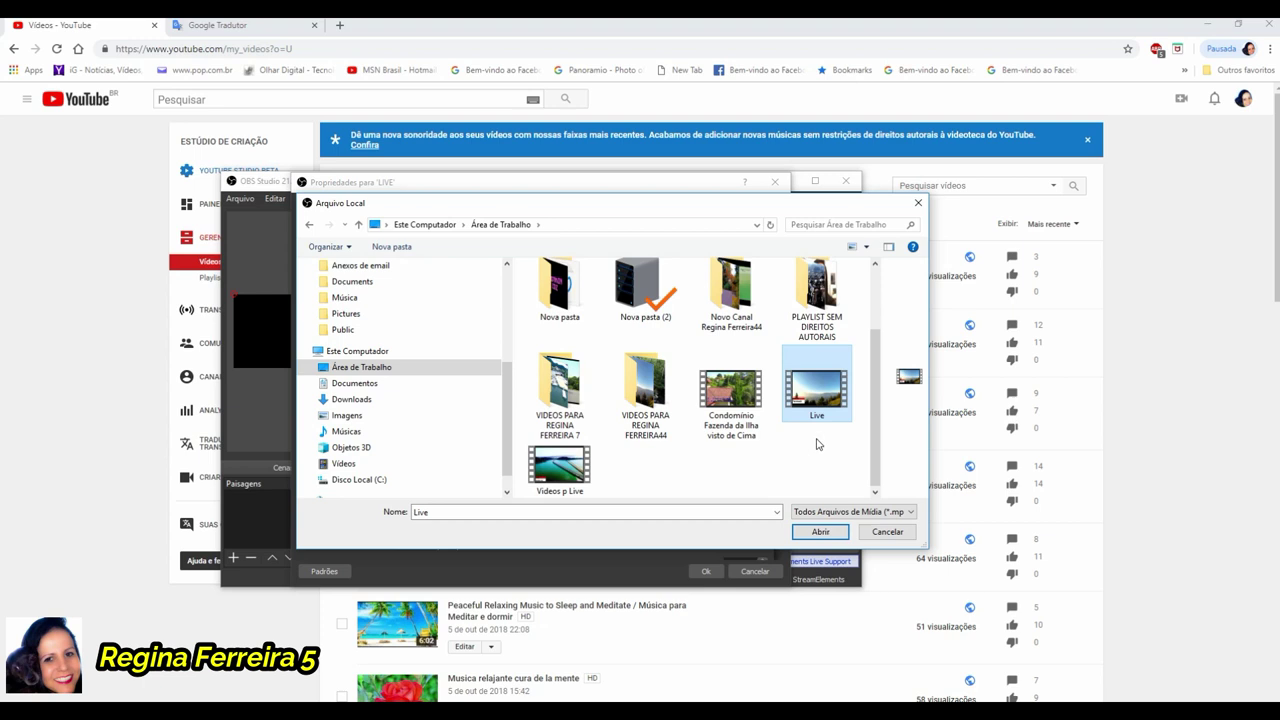
left_click(817, 532)
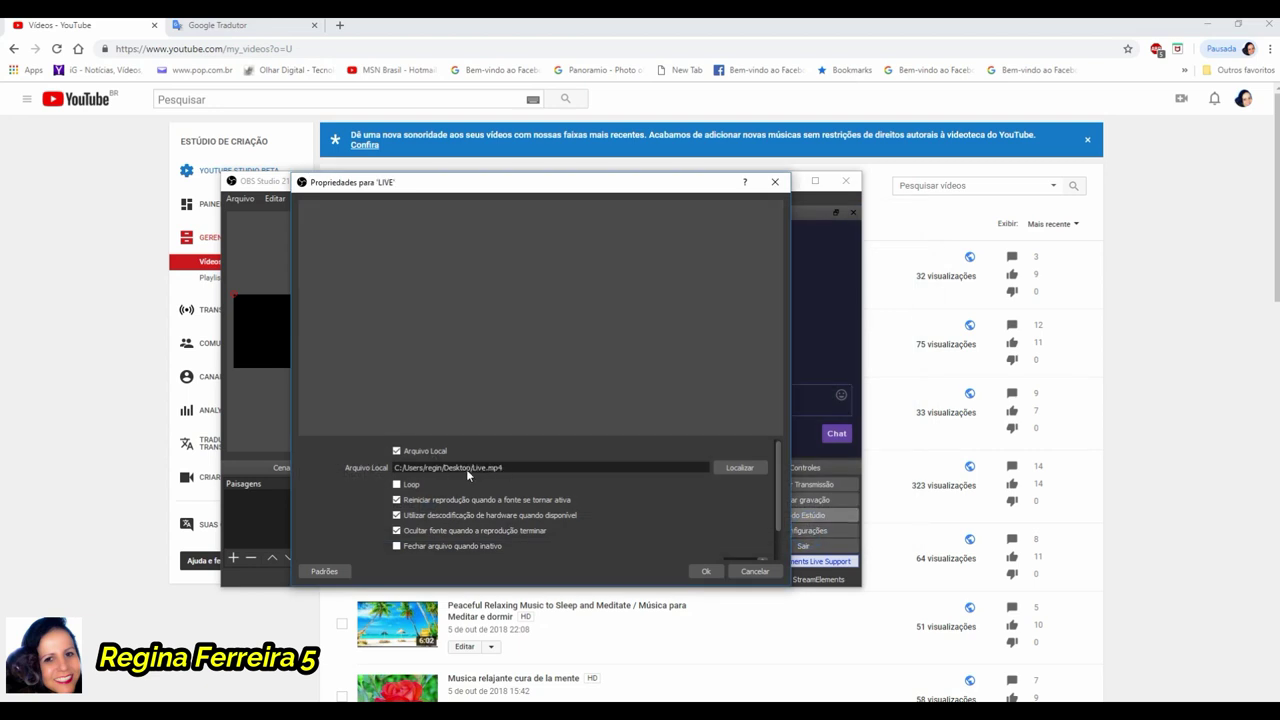
left_click(706, 571)
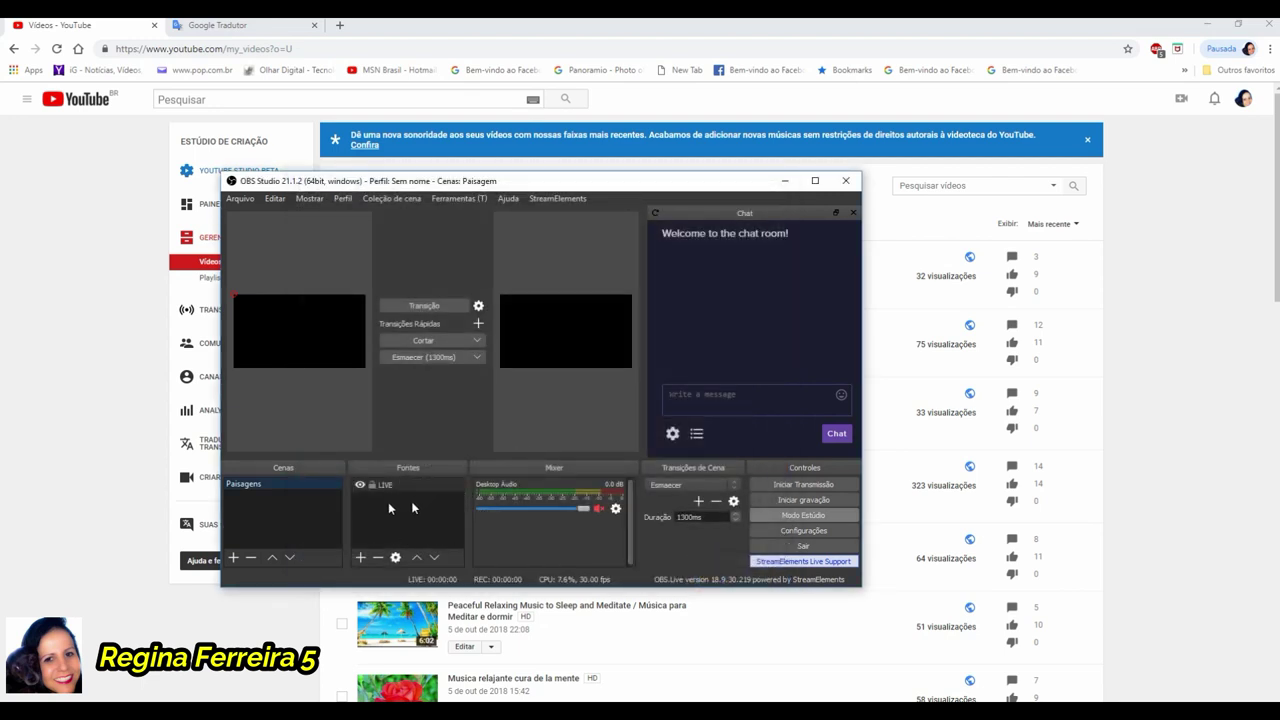